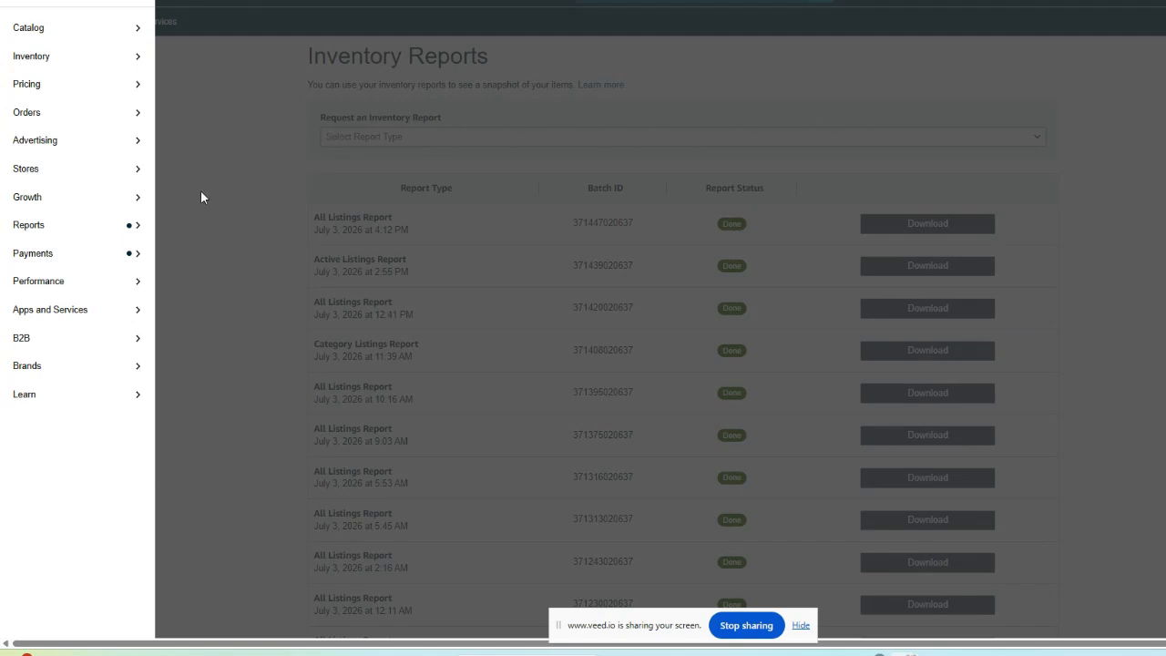
Step: Select Category Listings Report as the inventory report type to request
mouse_move(134, 225)
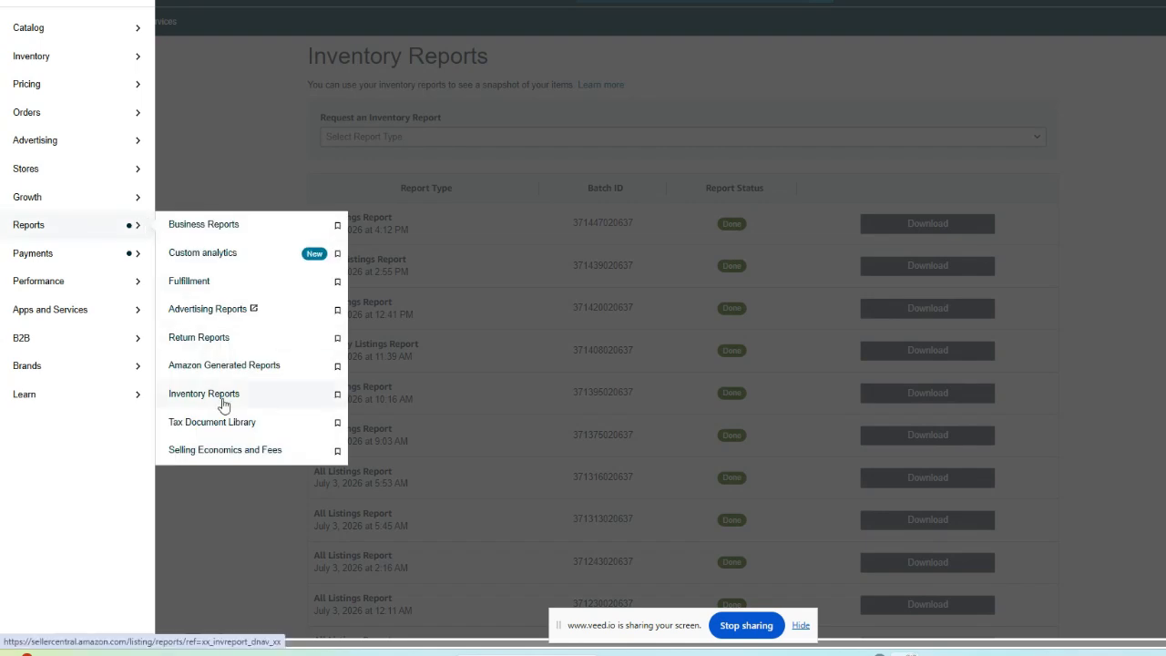
left_click(555, 172)
left_click(786, 134)
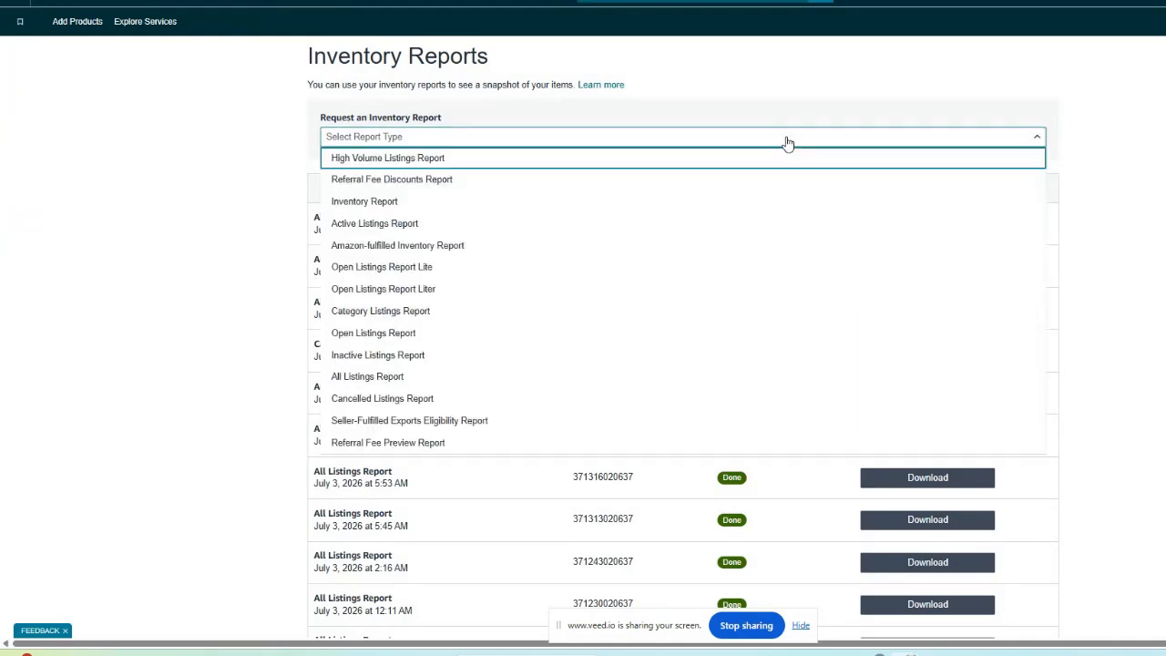
left_click(741, 311)
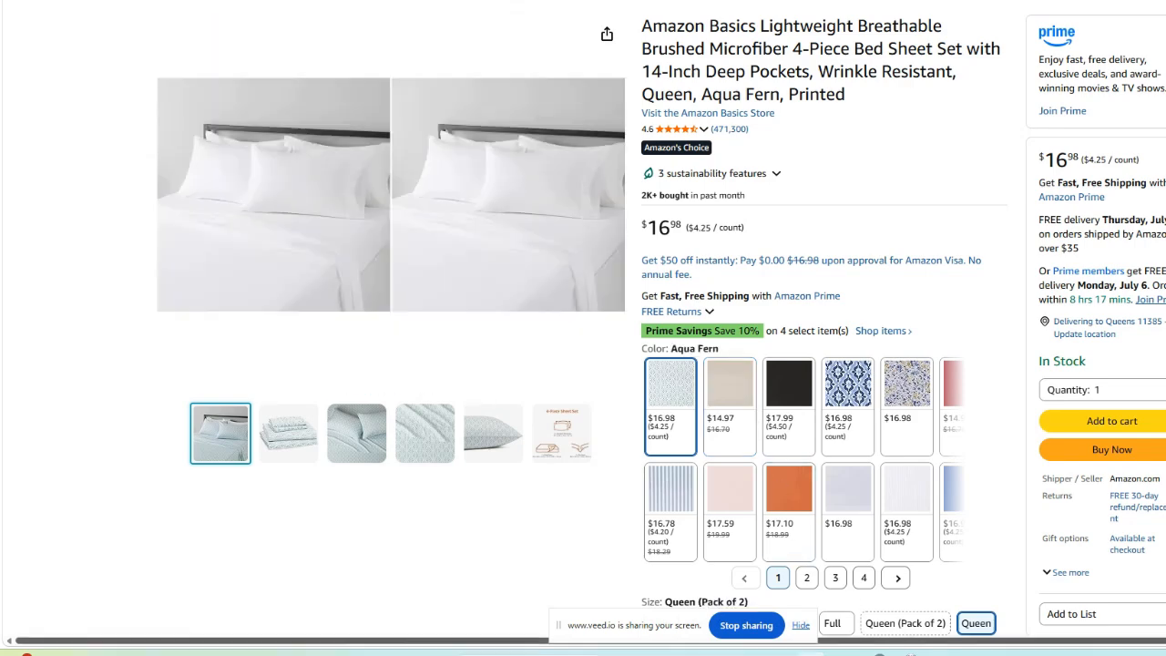
Step: Return from the product page to Inventory Reports and switch to the category listings spreadsheet in Excel
mouse_move(879, 651)
left_click(824, 592)
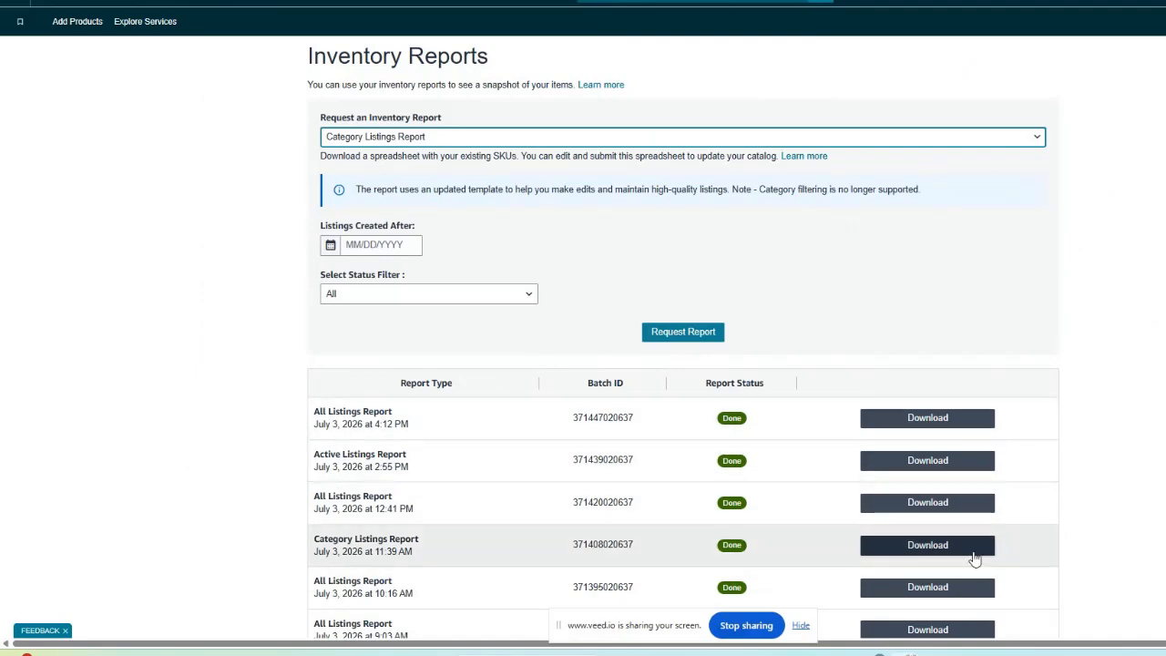
mouse_move(935, 653)
left_click(858, 588)
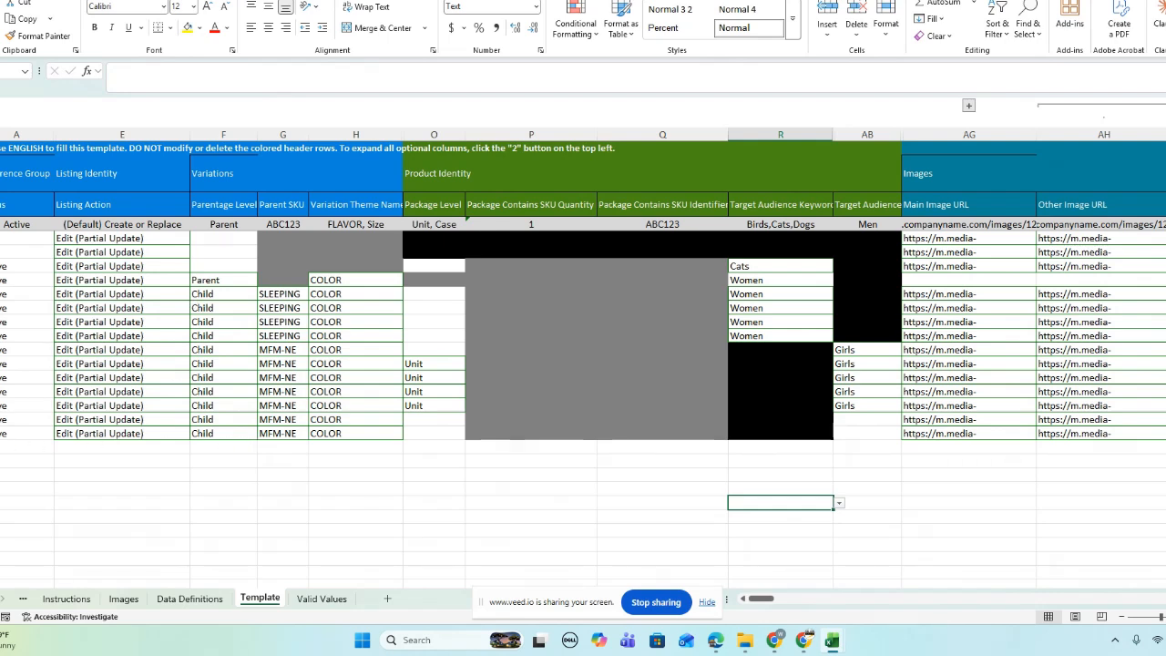
Step: Highlight the last two child listing rows of the Template sheet in yellow
left_click_drag(2, 418, 2, 433)
left_click(186, 28)
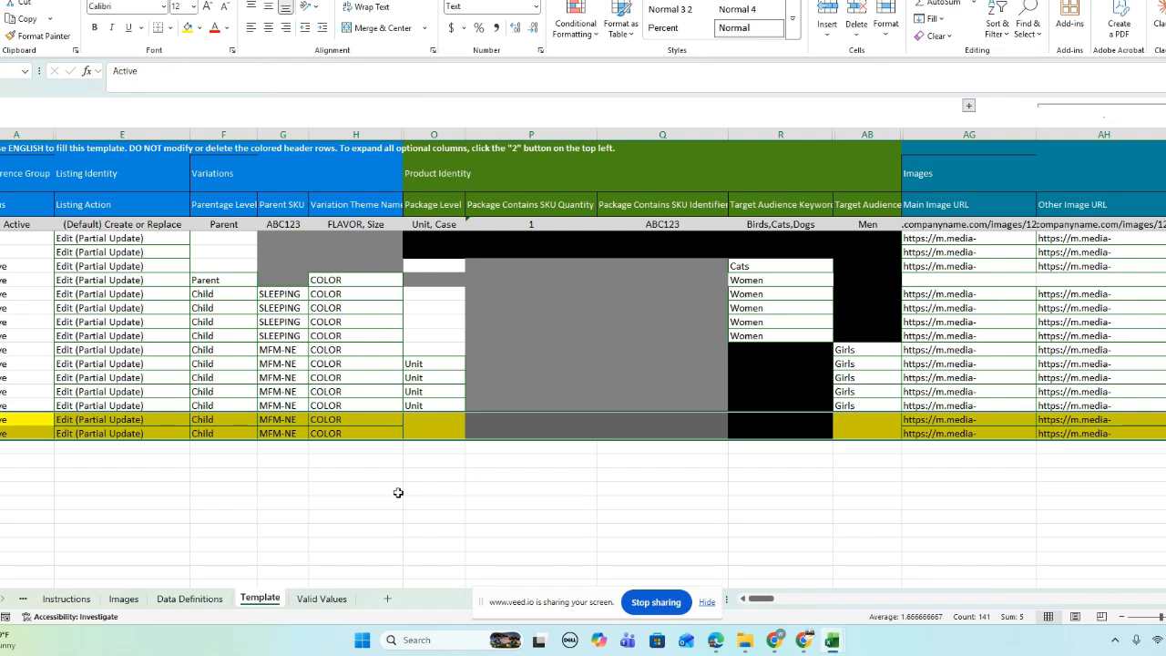
left_click(147, 179)
left_click(149, 207)
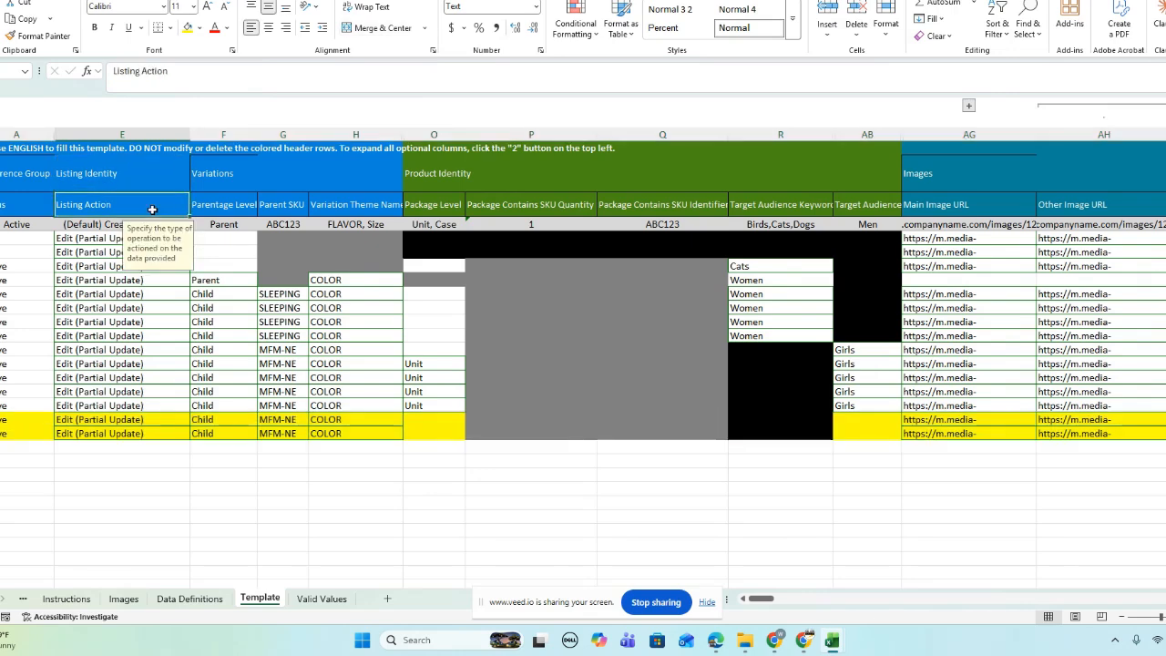
left_click(171, 421)
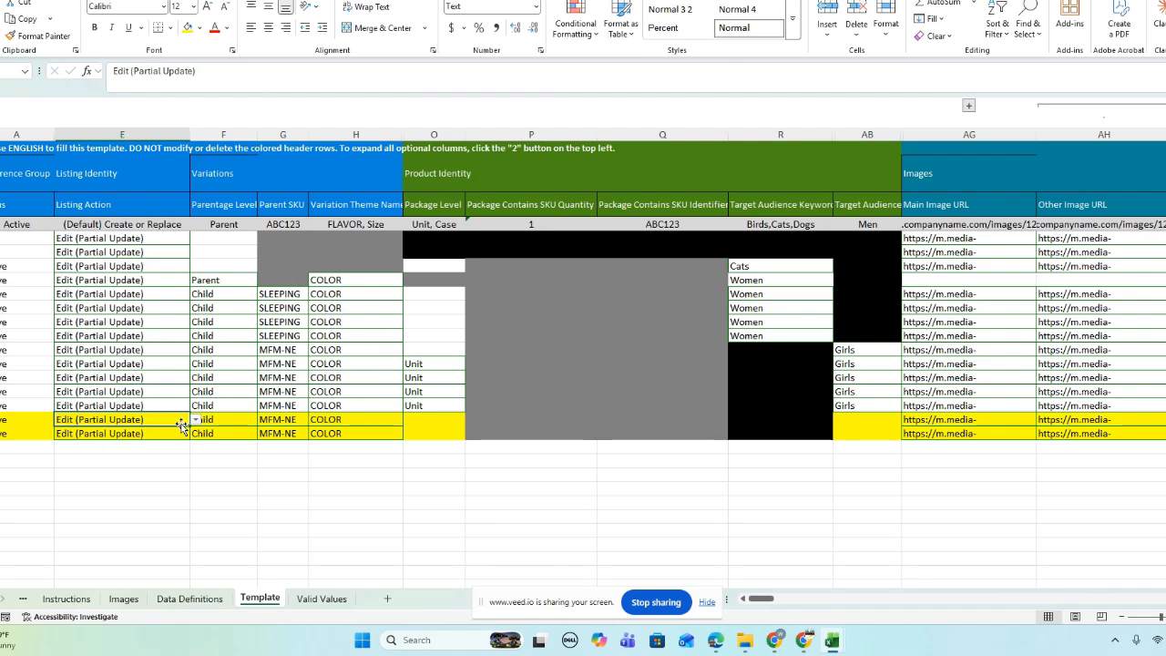
left_click(195, 420)
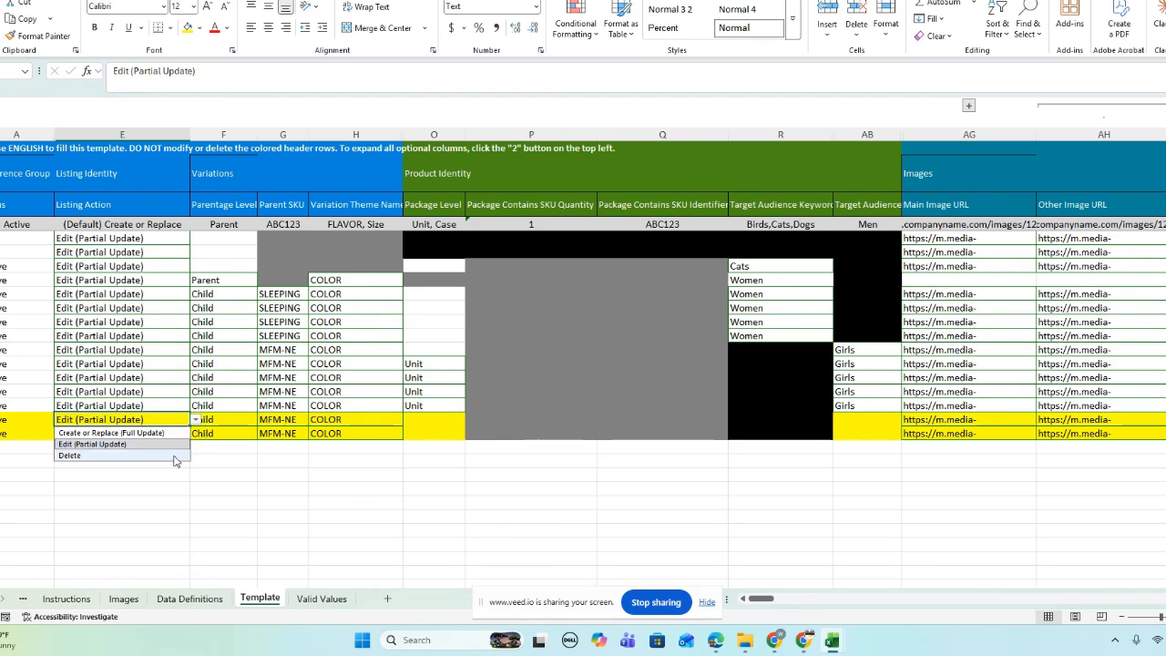
left_click(293, 503)
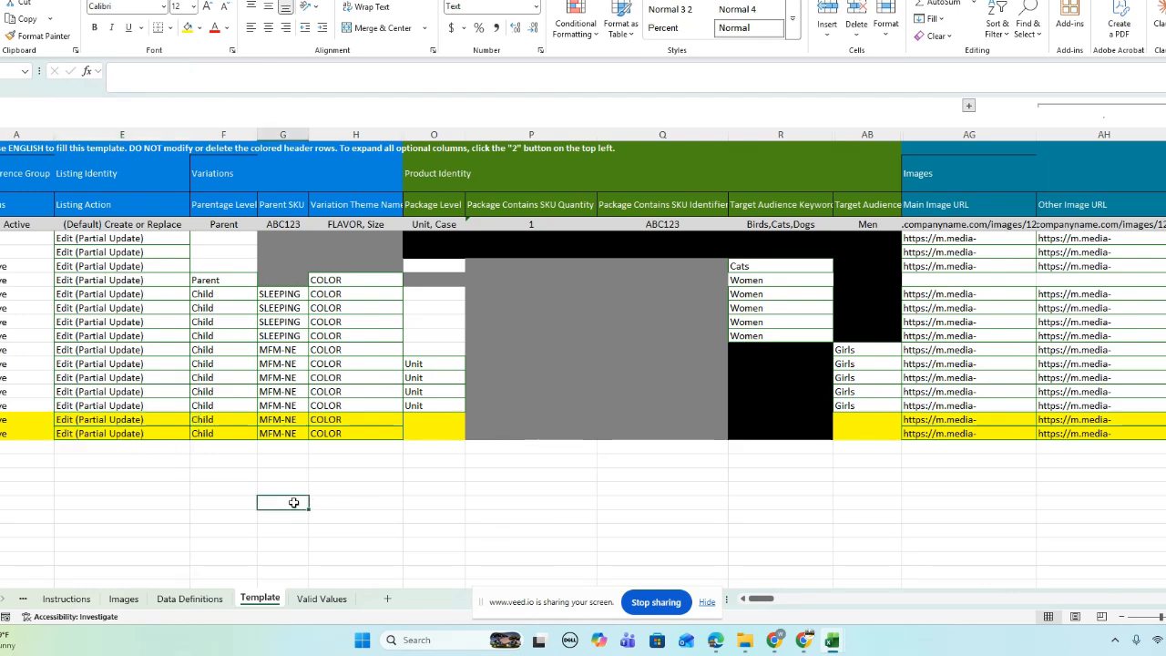
Step: Set the Listing Action of both yellow rows to Create or Replace (Full Update)
left_click(171, 423)
left_click(195, 420)
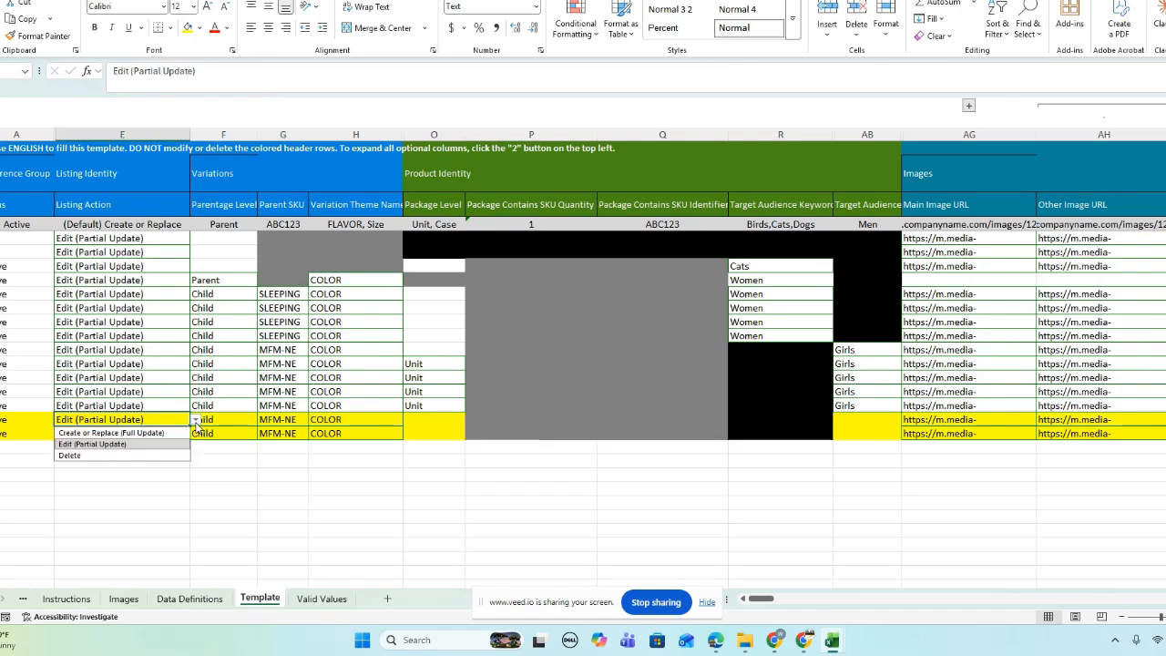
left_click(177, 434)
left_click(174, 434)
left_click(194, 433)
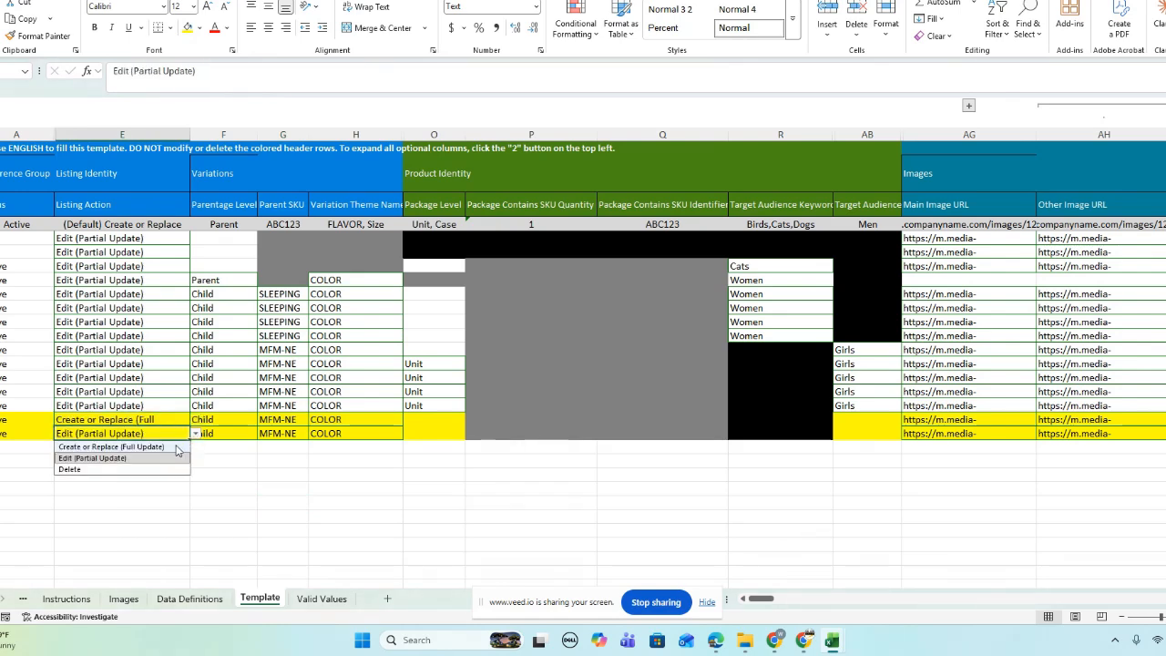
left_click(136, 446)
left_click(219, 464)
left_click(273, 482)
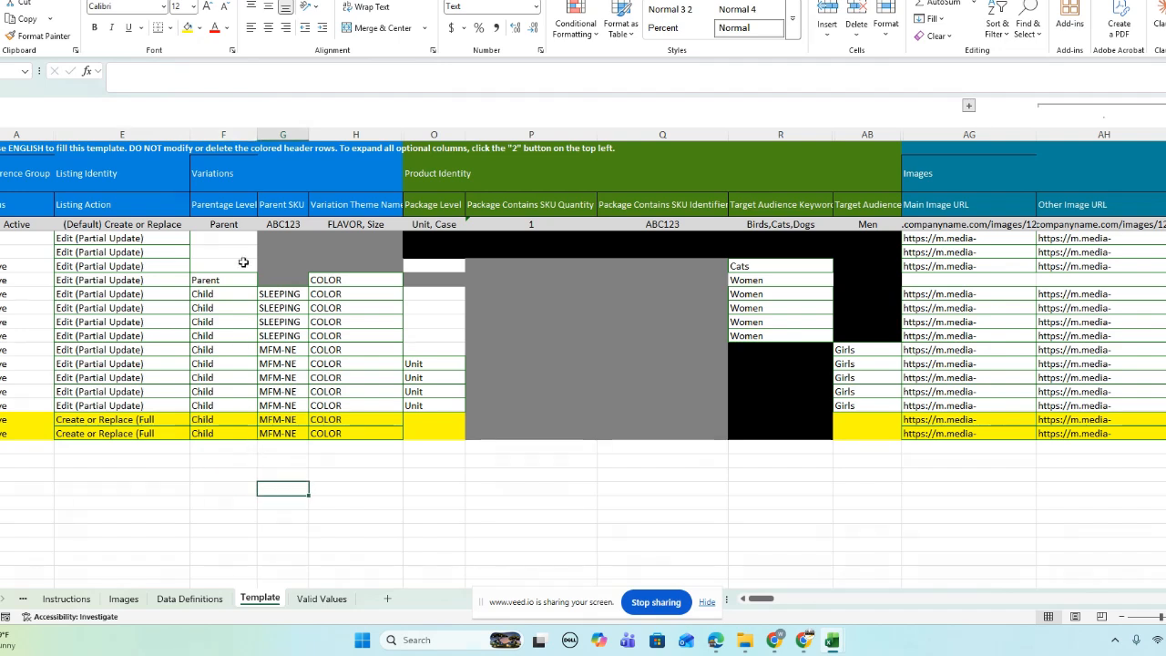
Step: Clear the Parentage Level and Parent SKU values of both yellow rows
left_click(210, 422)
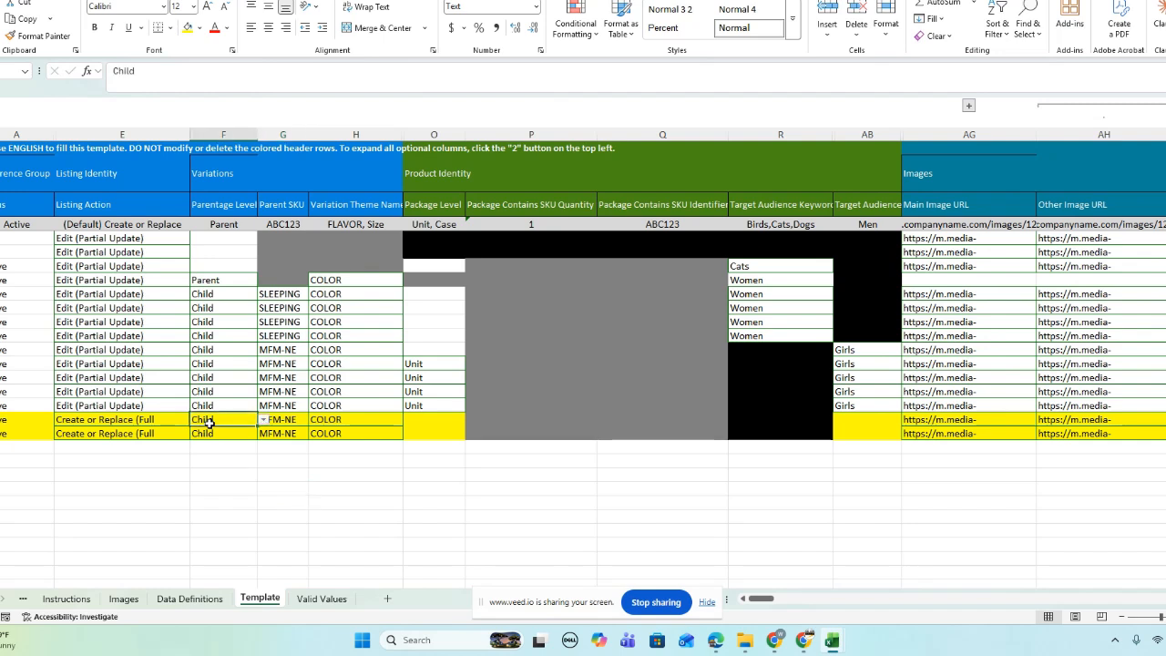
left_click_drag(210, 422, 296, 435)
left_click(369, 165)
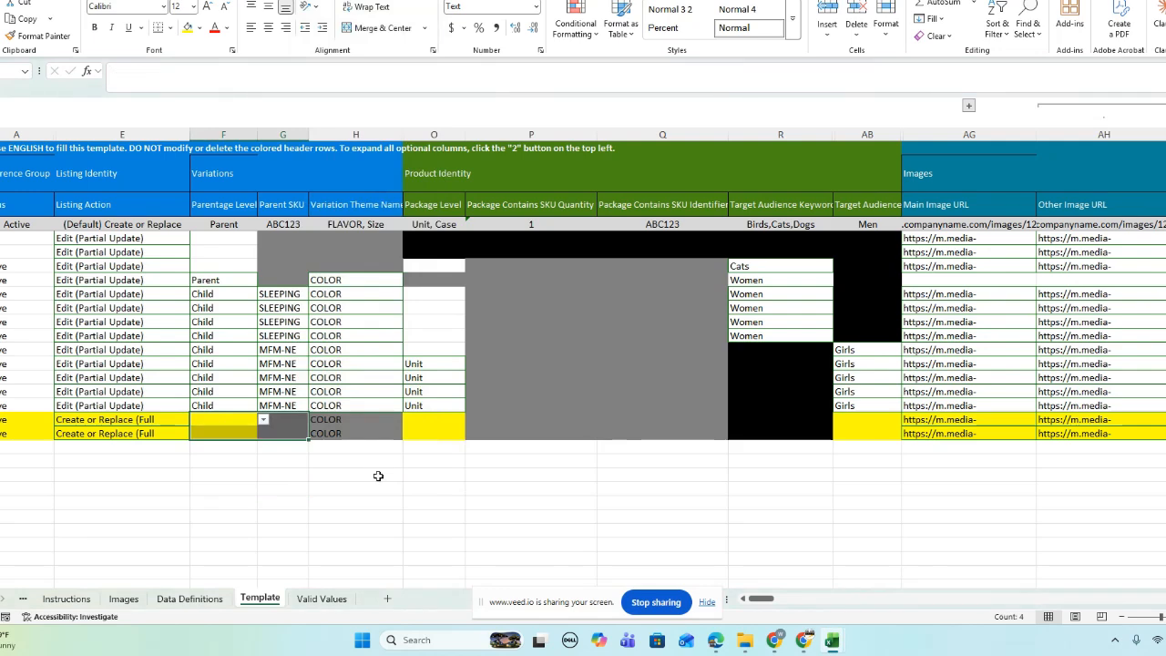
left_click(408, 529)
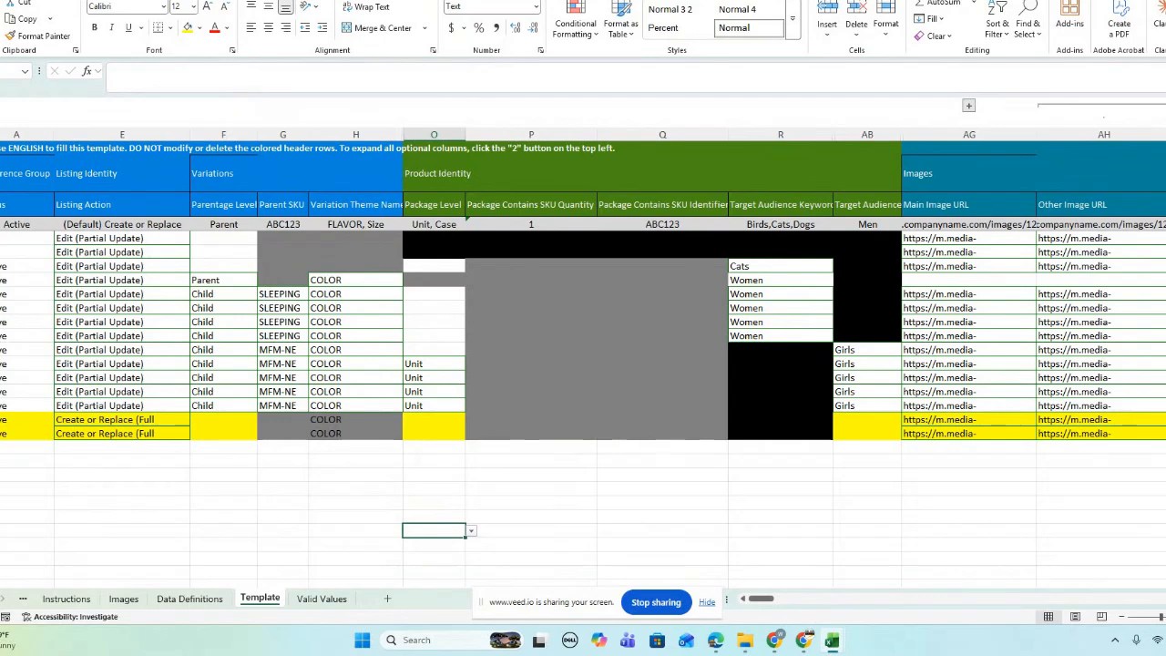
Step: Delete all unhighlighted listing rows above the two yellow rows in the Template sheet
left_click_drag(0, 237, 0, 406)
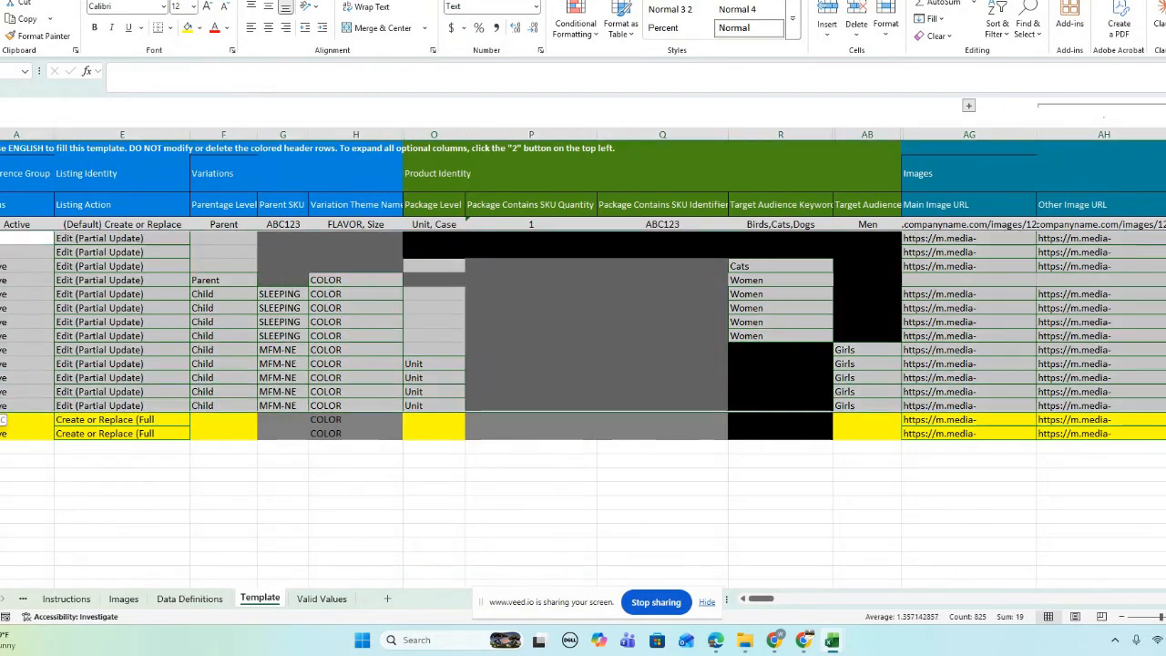
right_click(82, 336)
left_click(116, 483)
left_click(583, 435)
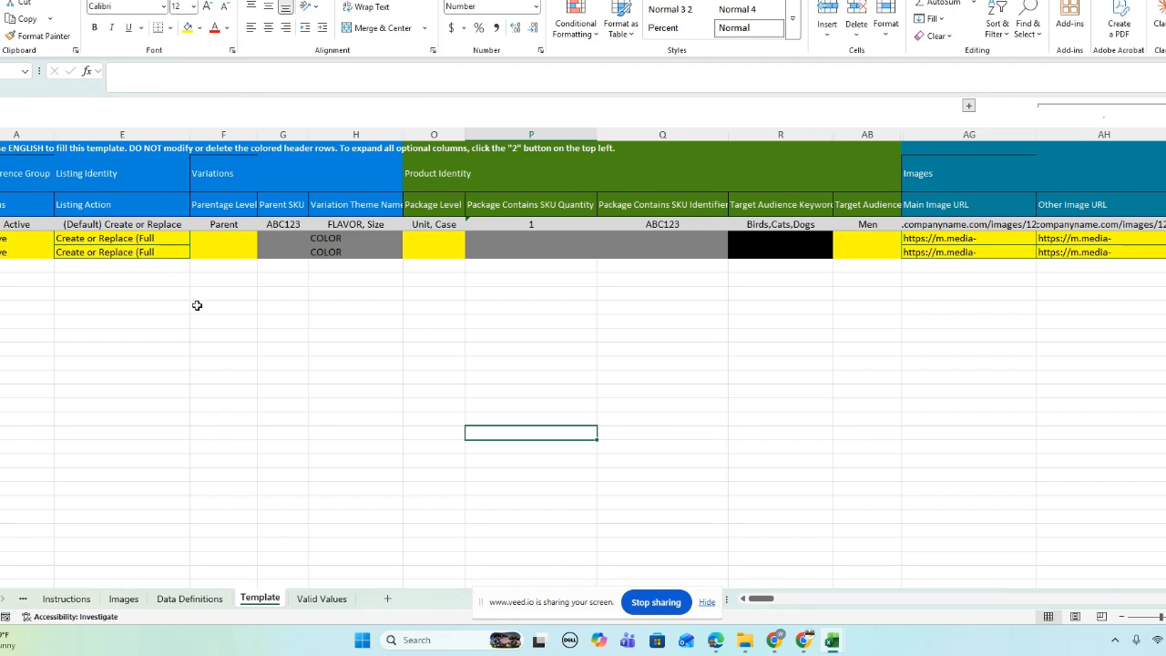
left_click(196, 306)
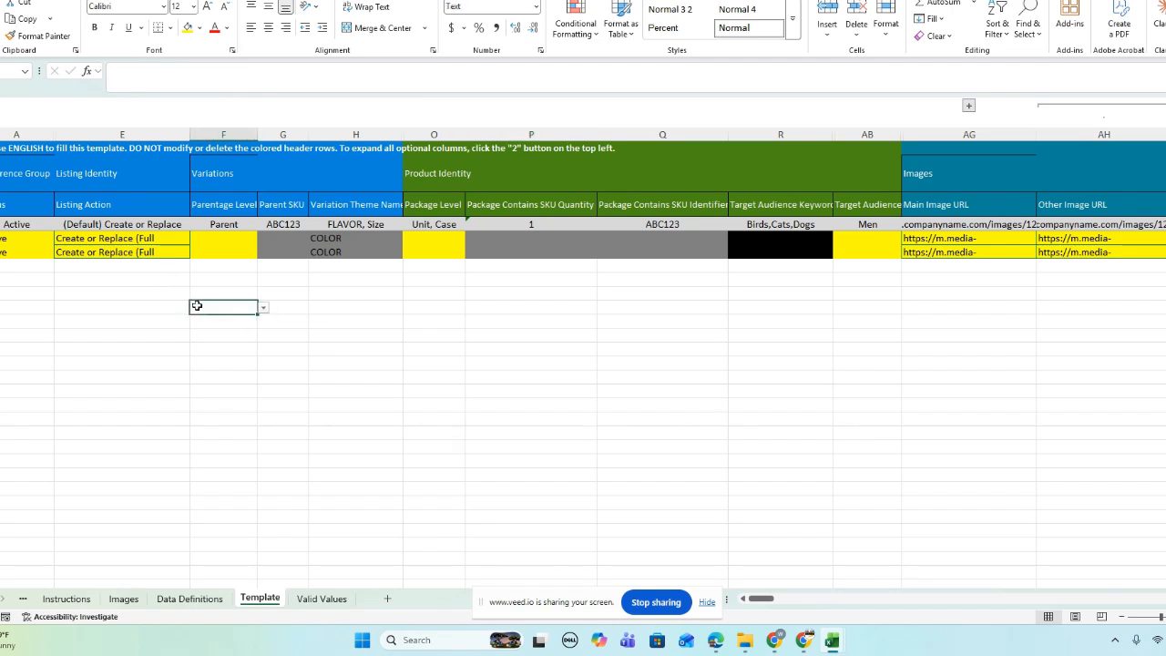
Step: Switch to Seller Central in Chrome and open the Add Products via Upload page
left_click(831, 622)
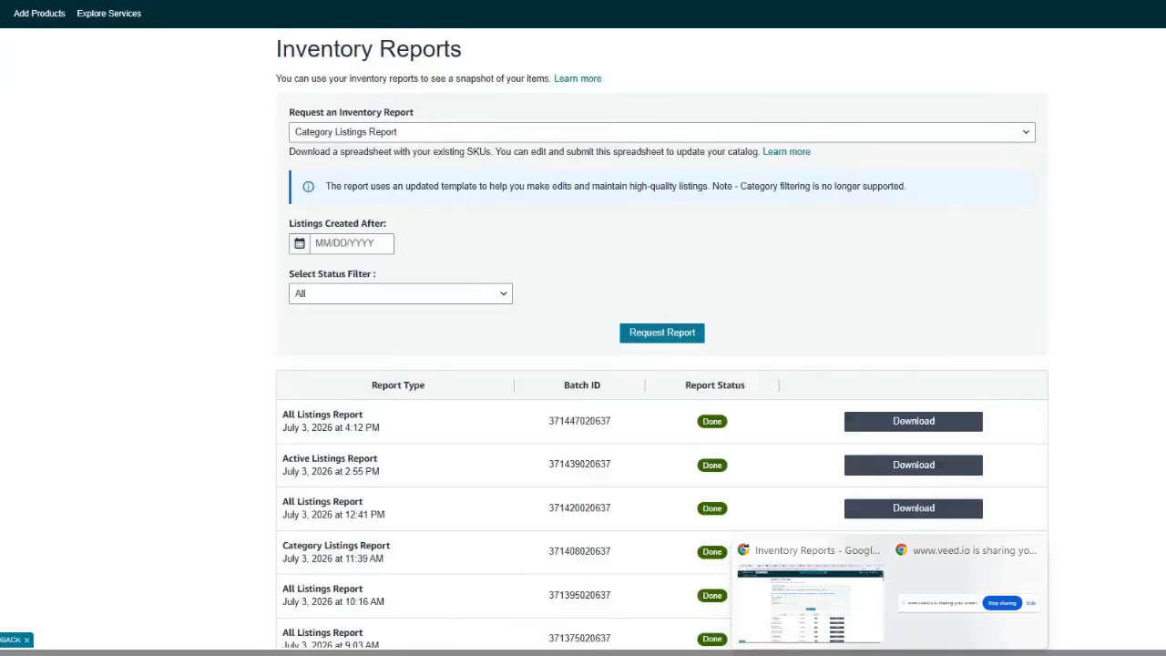
left_click(888, 644)
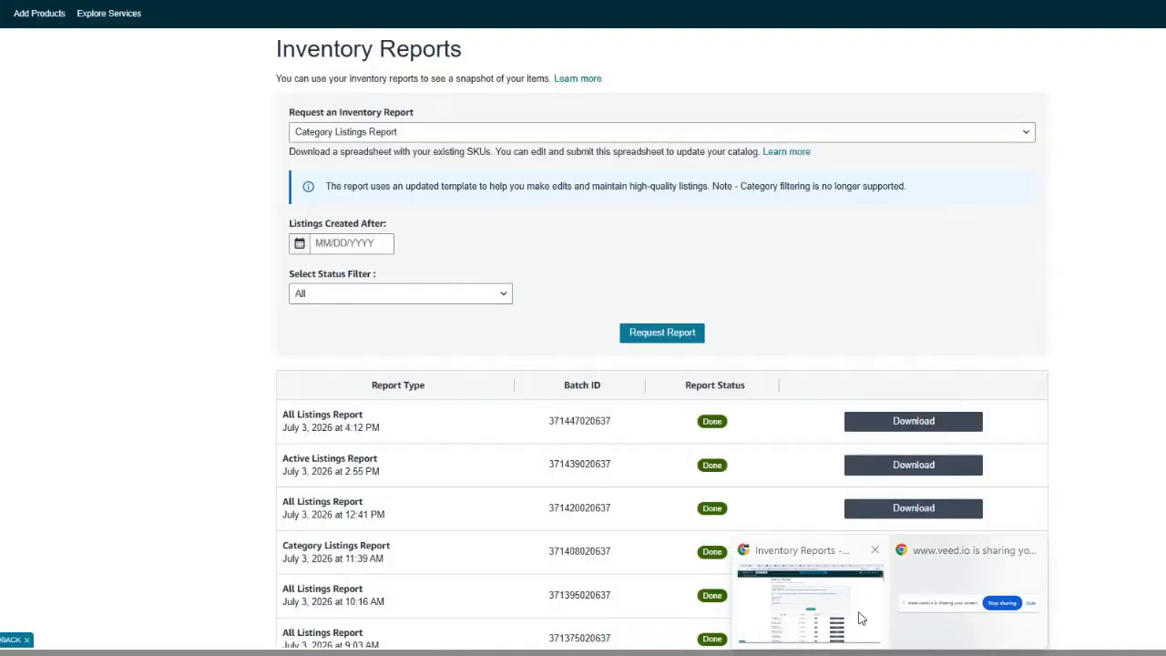
left_click(824, 615)
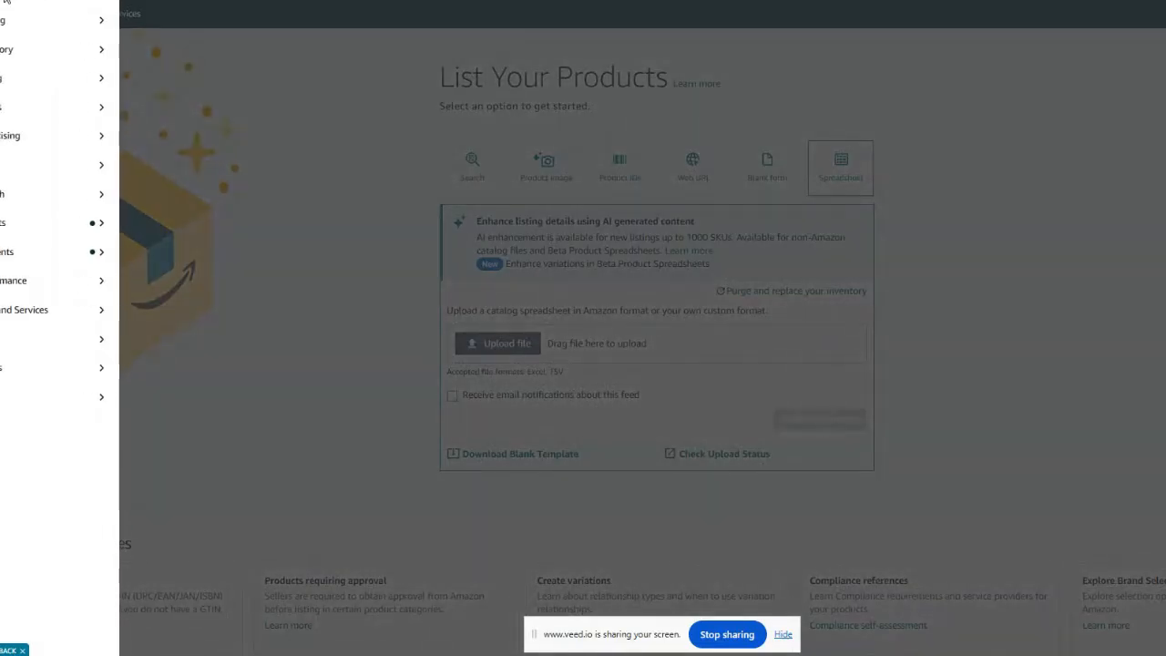
mouse_move(22, 26)
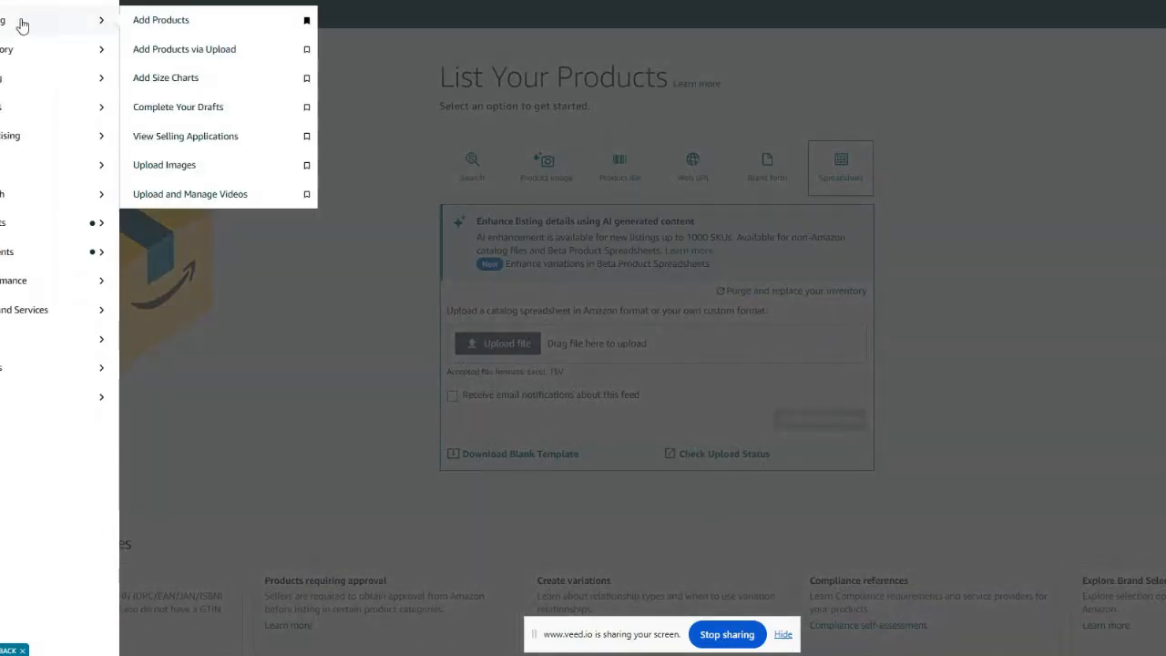
left_click(213, 53)
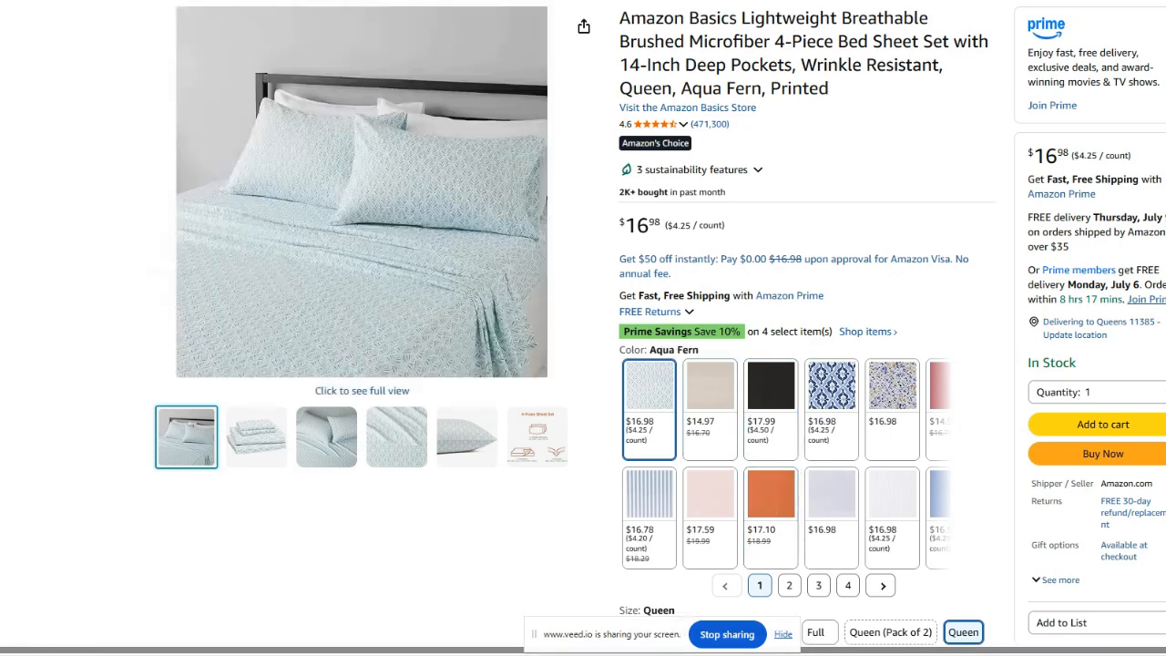
Step: Switch from the product page back to Seller Central and open the actions of the parent variation listing in the inventory
mouse_move(889, 653)
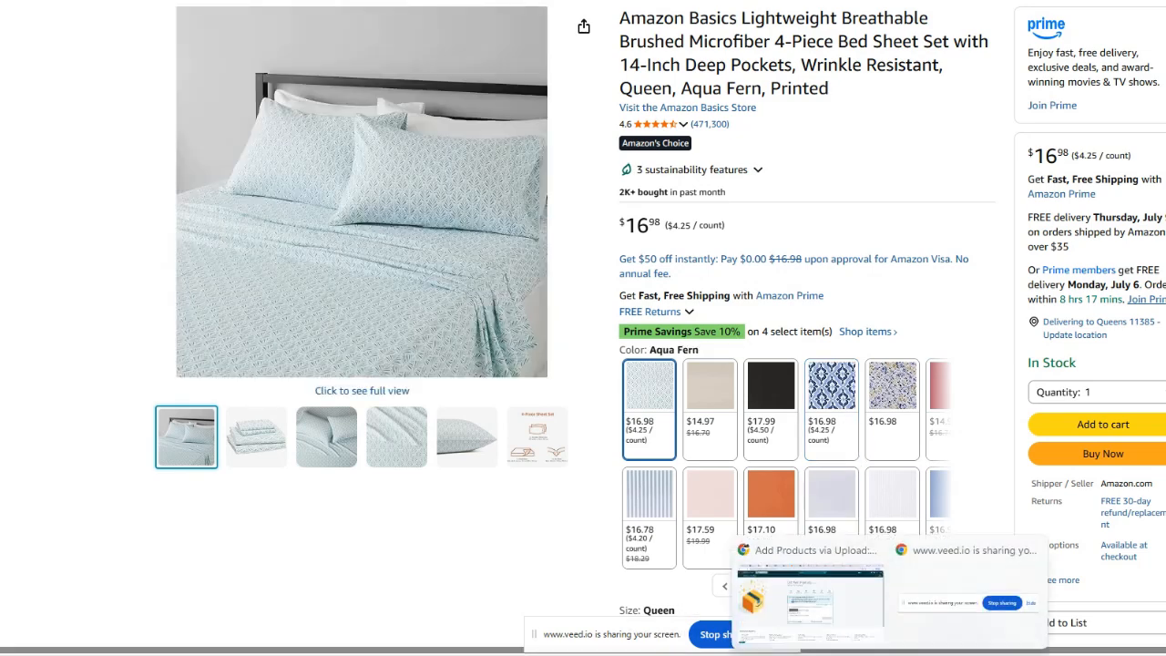
left_click(852, 598)
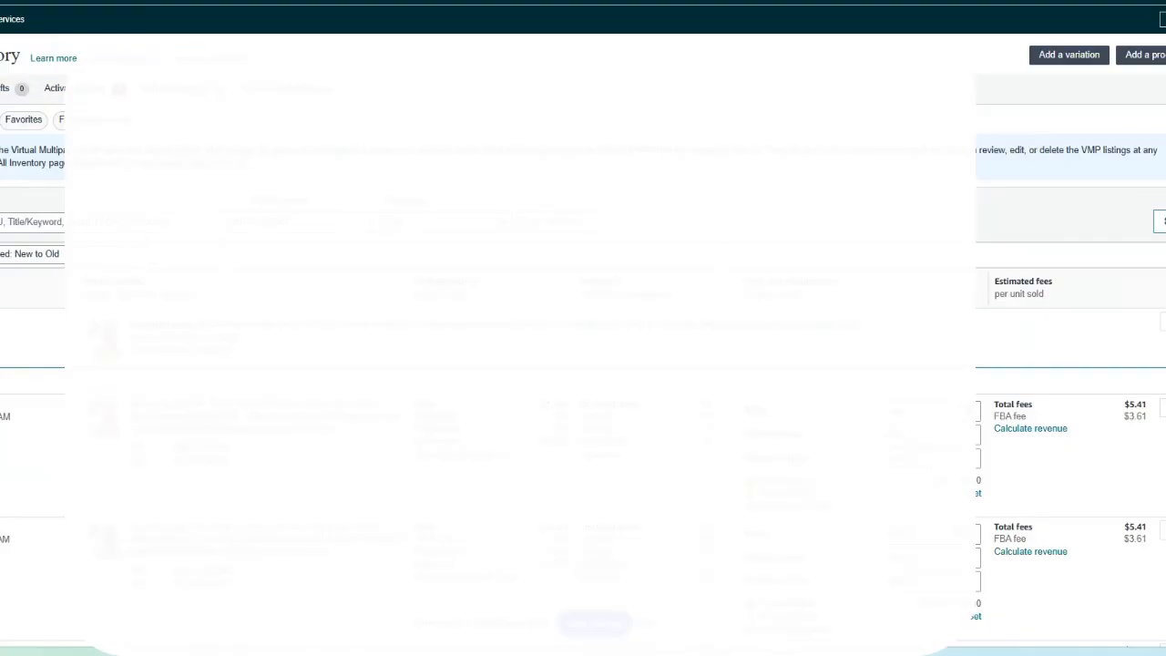
scroll(583, 328, "down", 5)
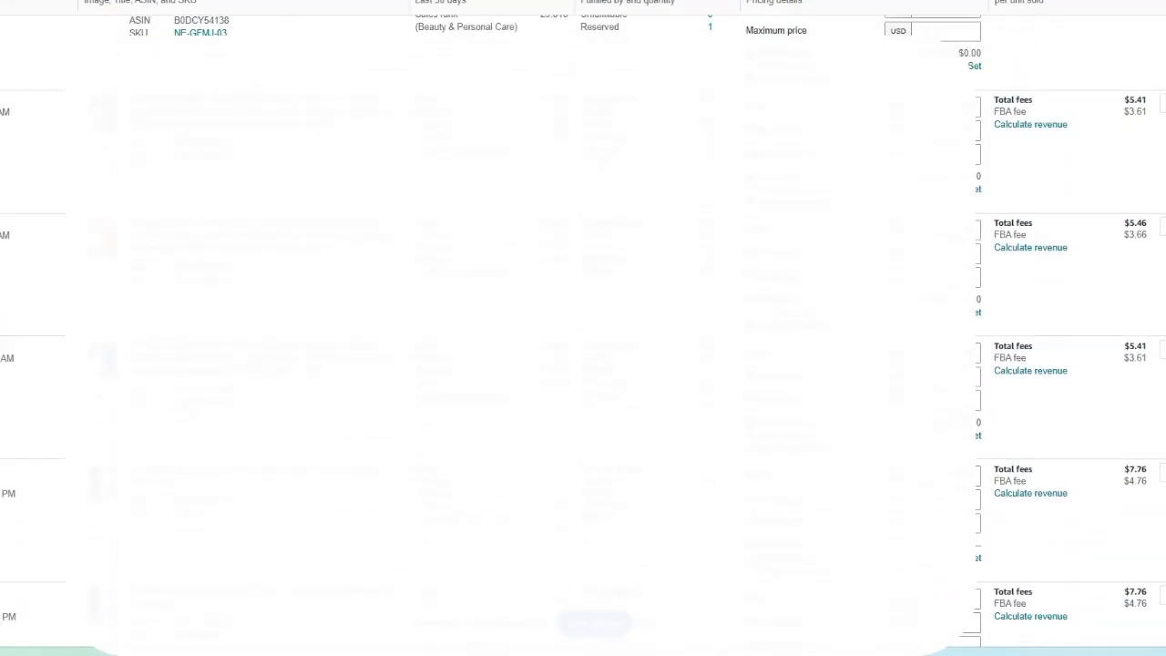
scroll(480, 373, "up", 4)
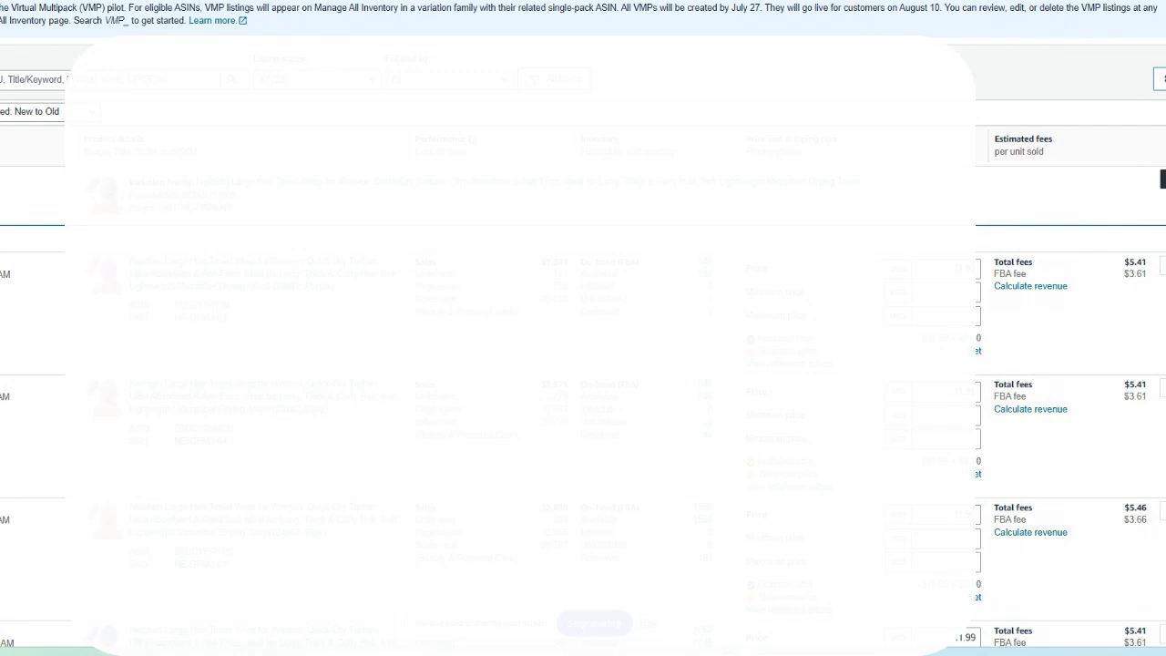
left_click(1162, 180)
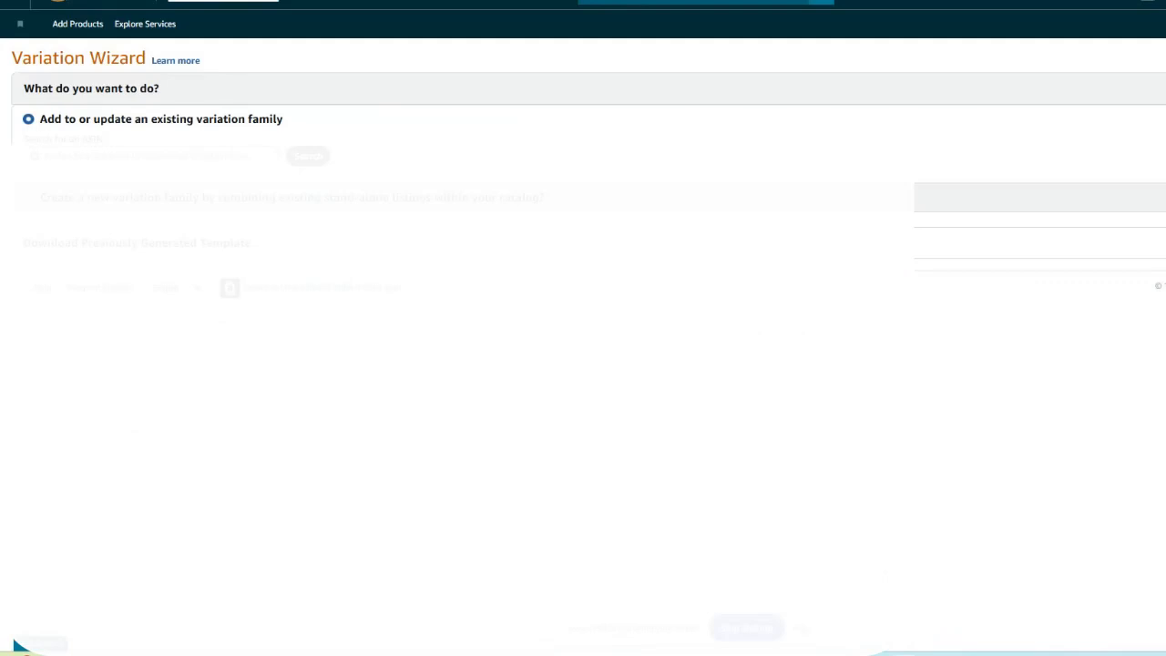
Step: Open the spreadsheet option of List Your Products from the Variation Wizard and bring up the blank template choices
left_click(19, 22)
mouse_move(49, 34)
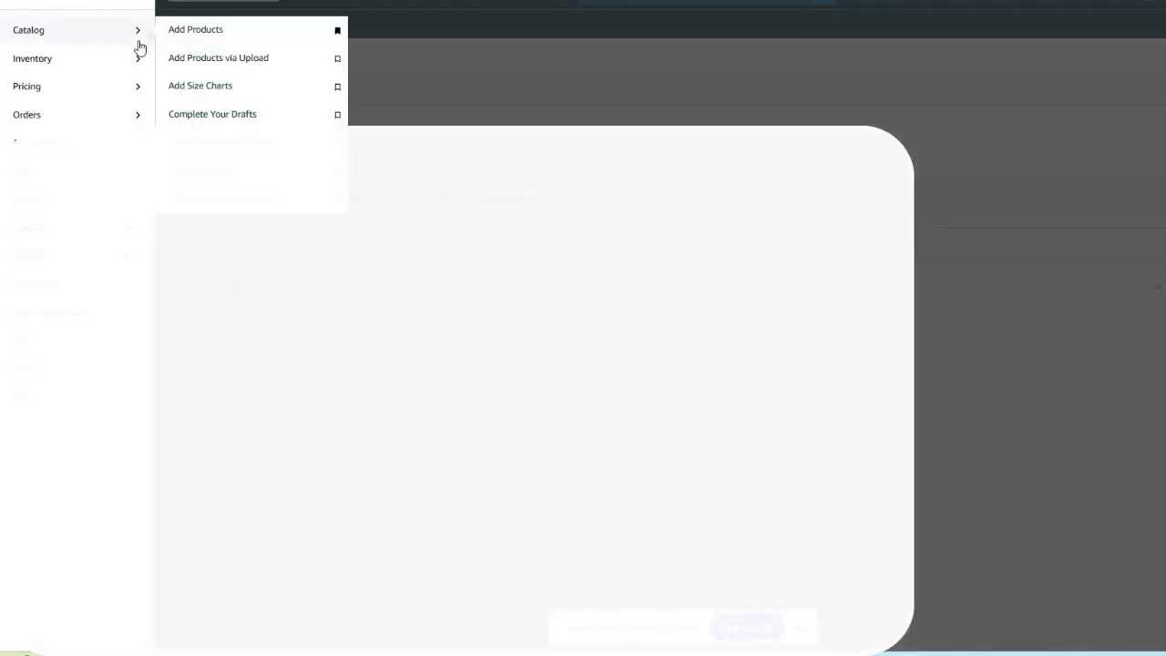
left_click(216, 37)
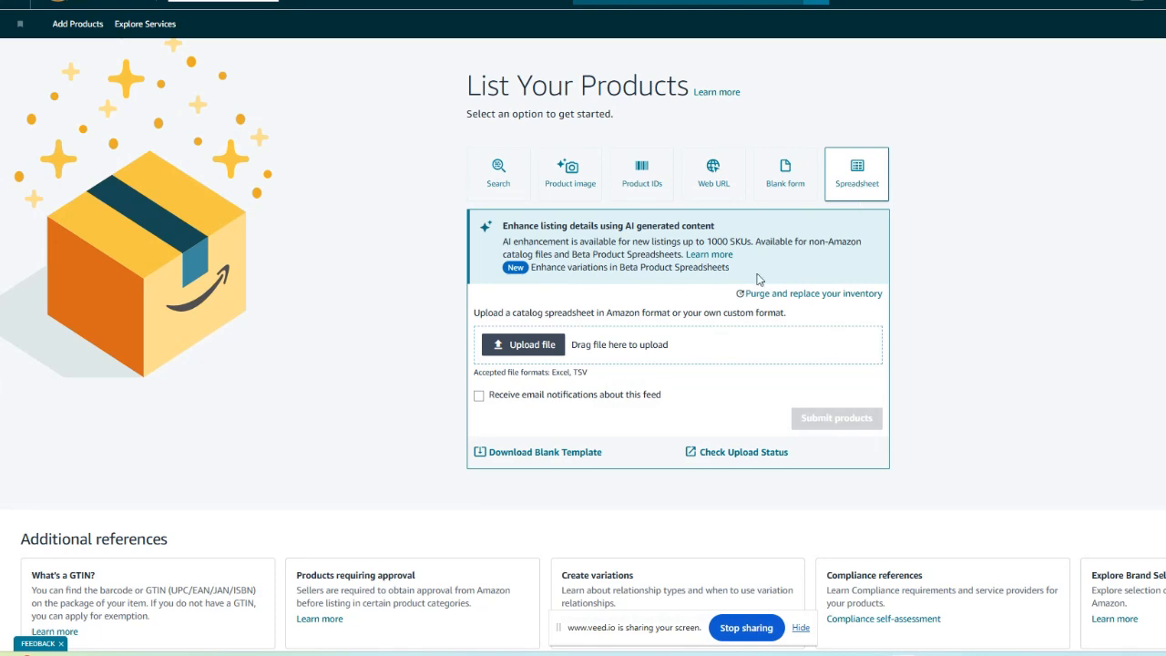
left_click(559, 454)
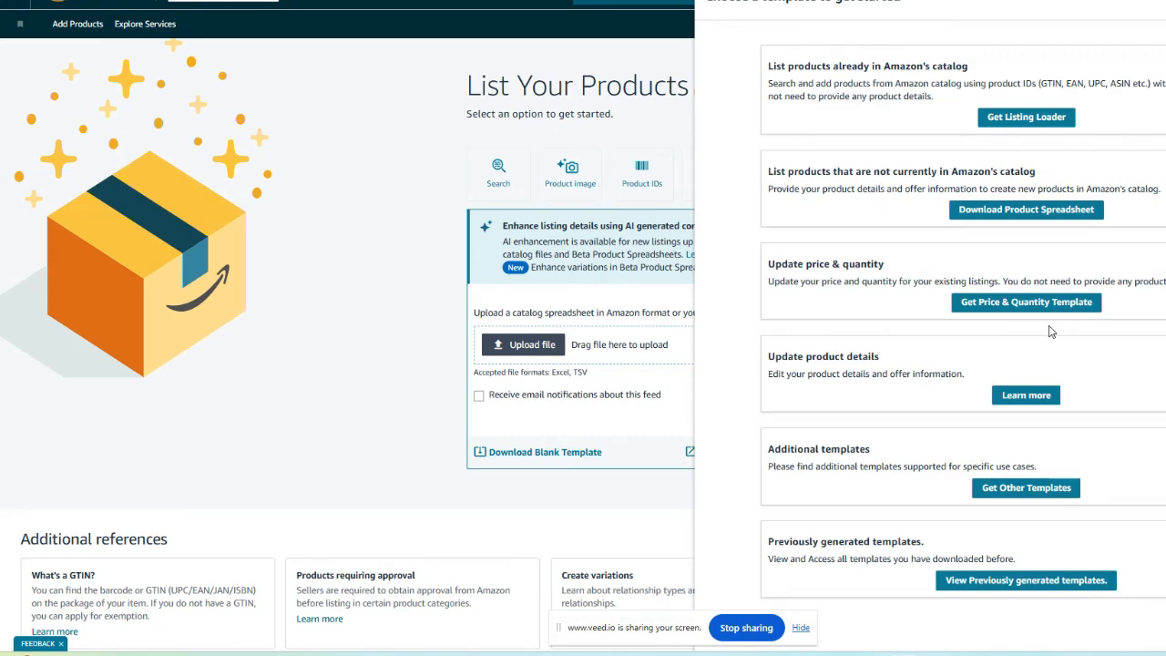
Step: Open the product spreadsheet form for items not in Amazon's catalog, keeping English (Amazon.com) as the spreadsheet language
left_click(1084, 211)
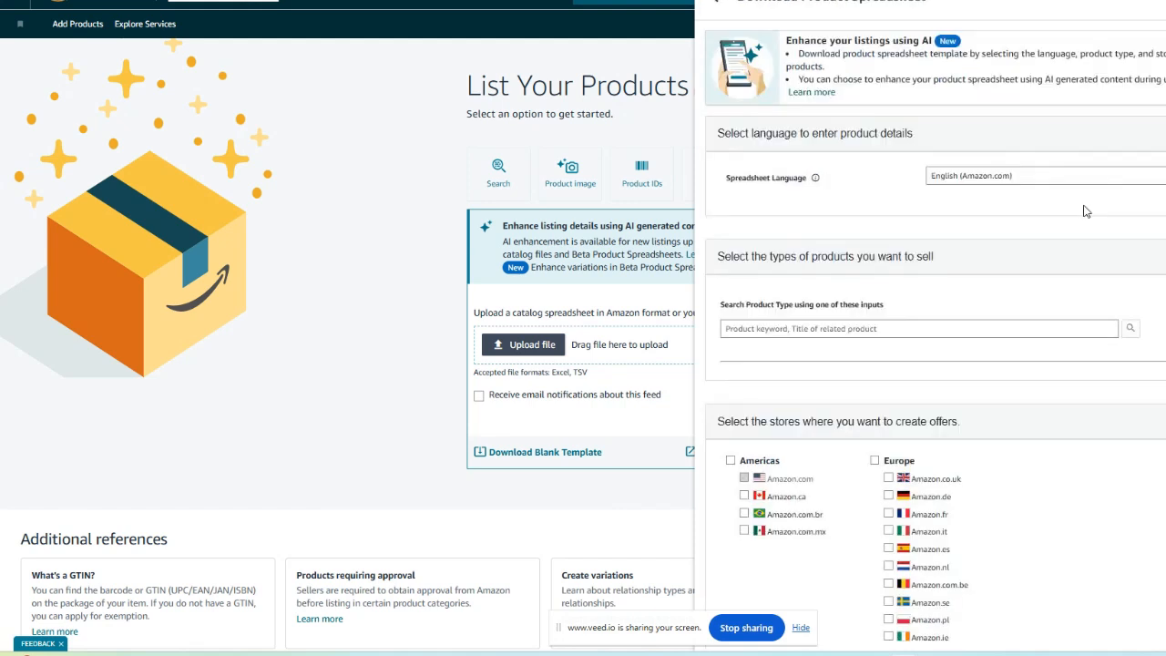
left_click(1084, 177)
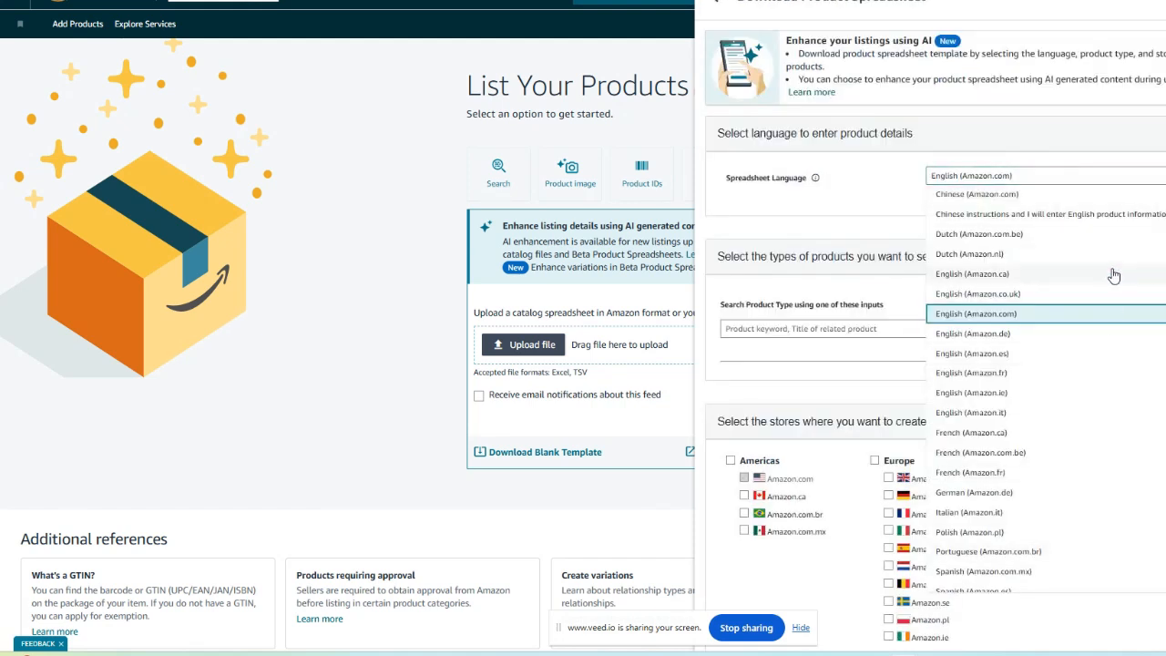
left_click(857, 224)
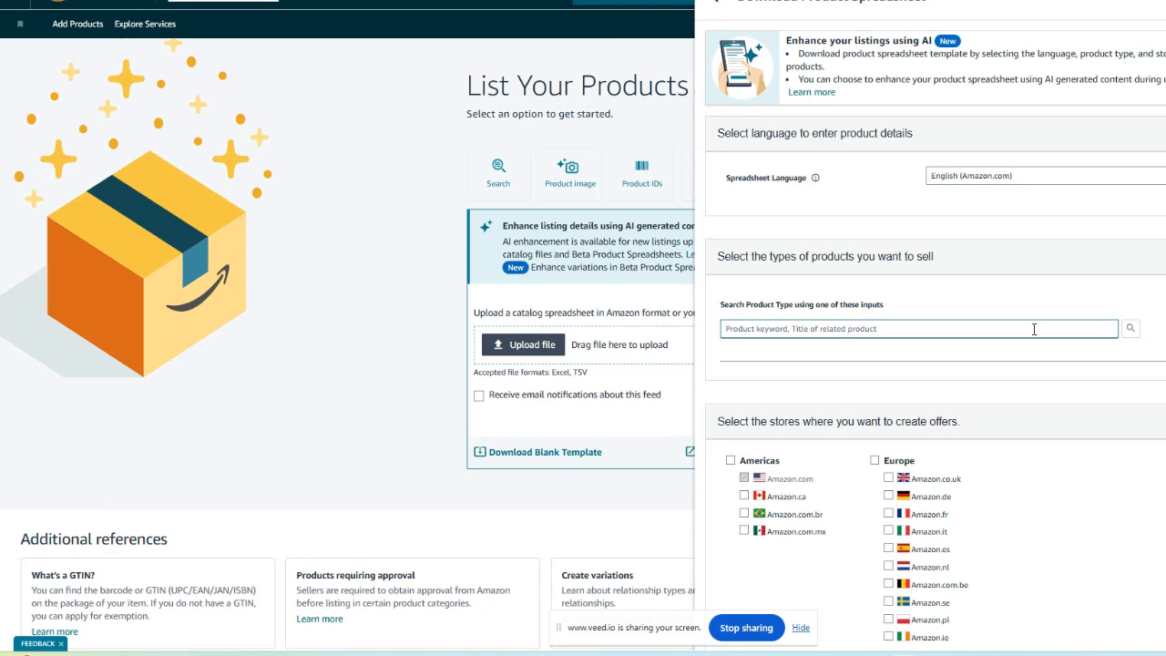
Step: Switch to the TOWEL.xlsm workbook in Excel and examine the SKU and Product Type column headers
mouse_move(935, 654)
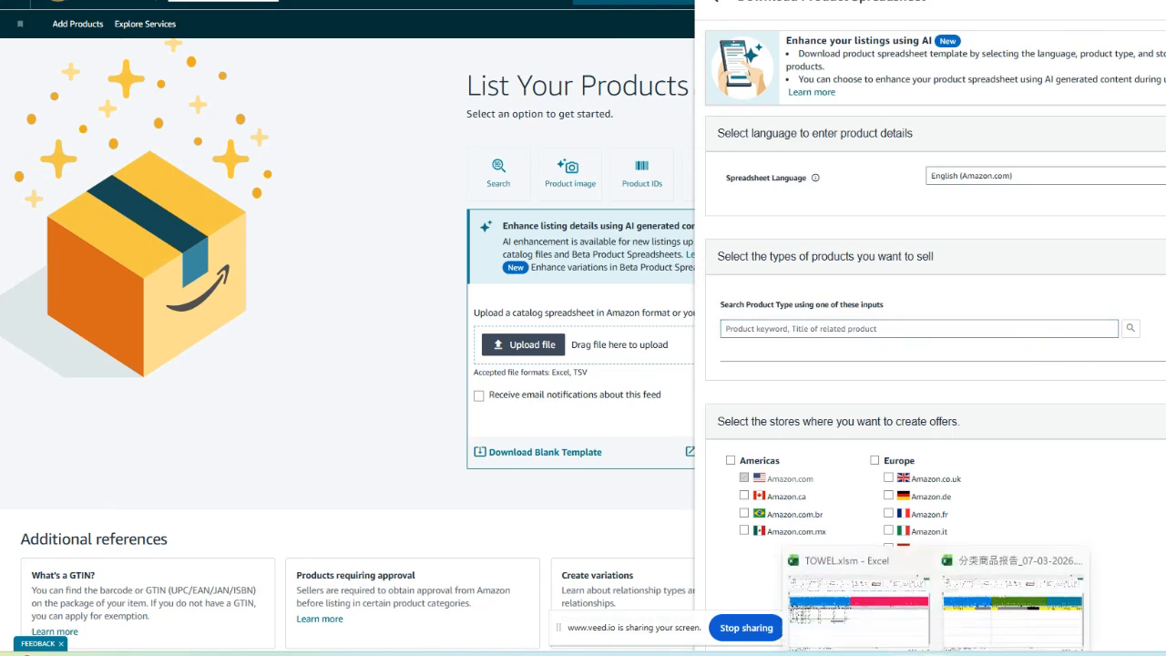
left_click(856, 628)
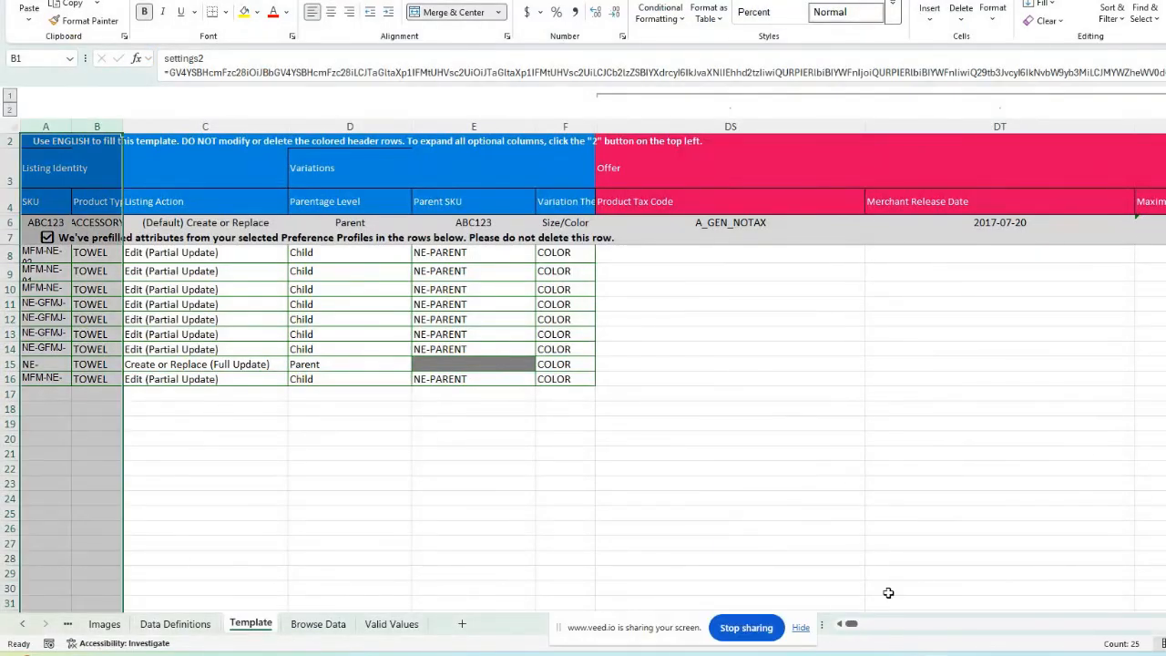
left_click(539, 428)
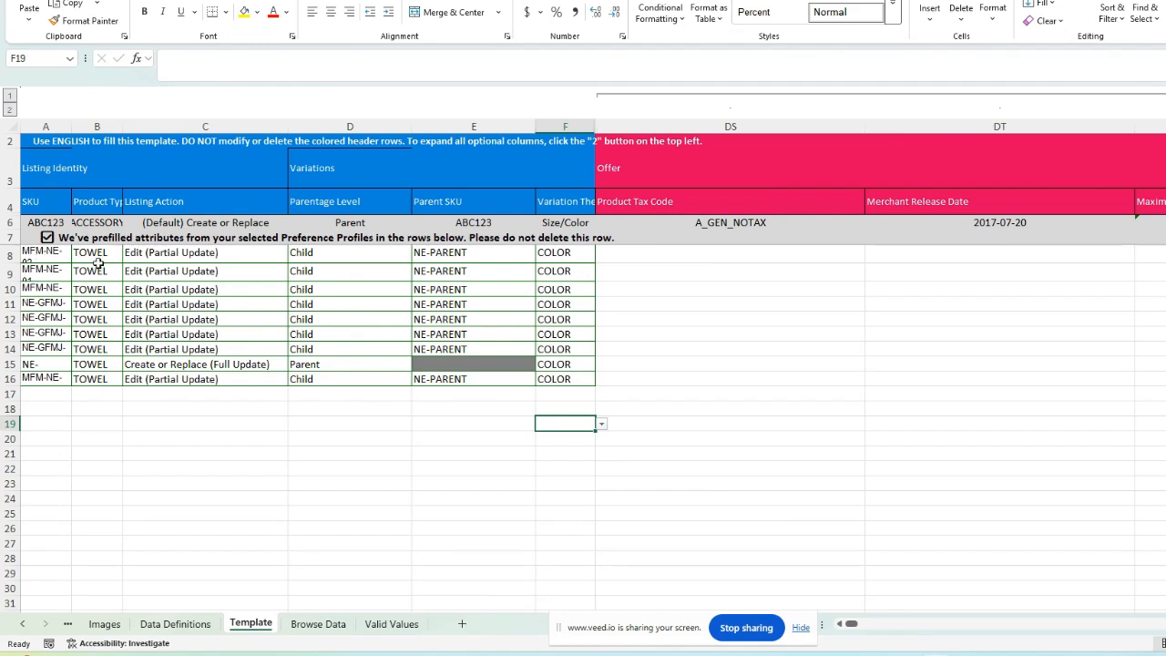
left_click(50, 204)
left_click(101, 207)
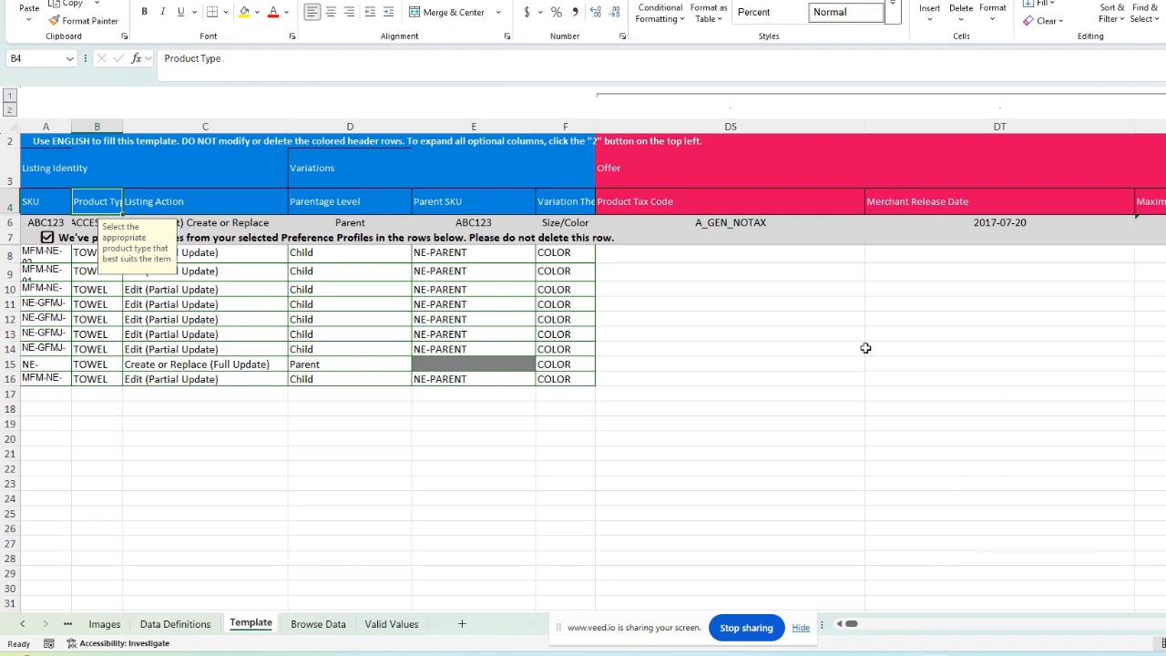
Step: View the category listings report workbook's Template sheet for comparison and return to TOWEL.xlsm
mouse_move(956, 648)
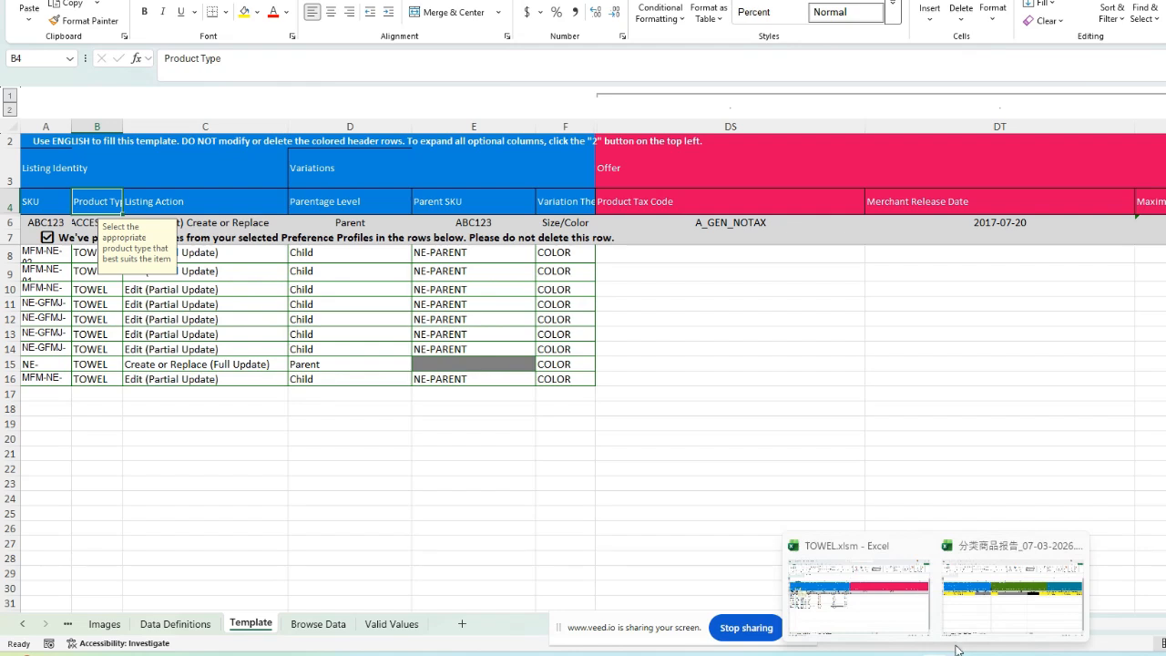
left_click(965, 583)
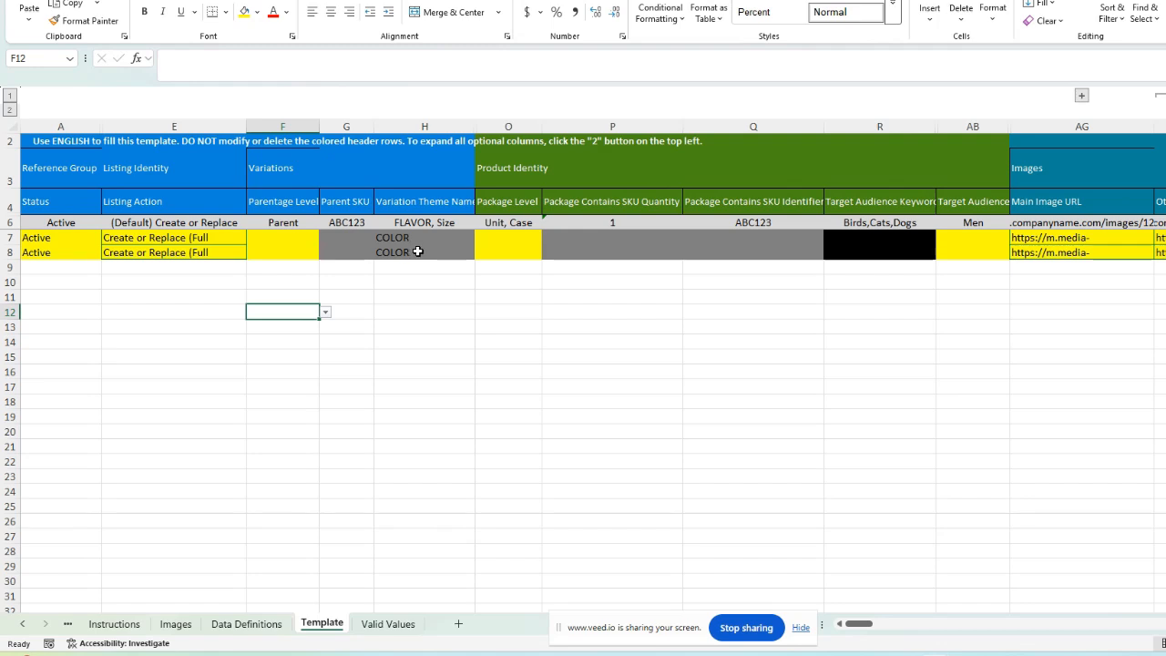
left_click(851, 583)
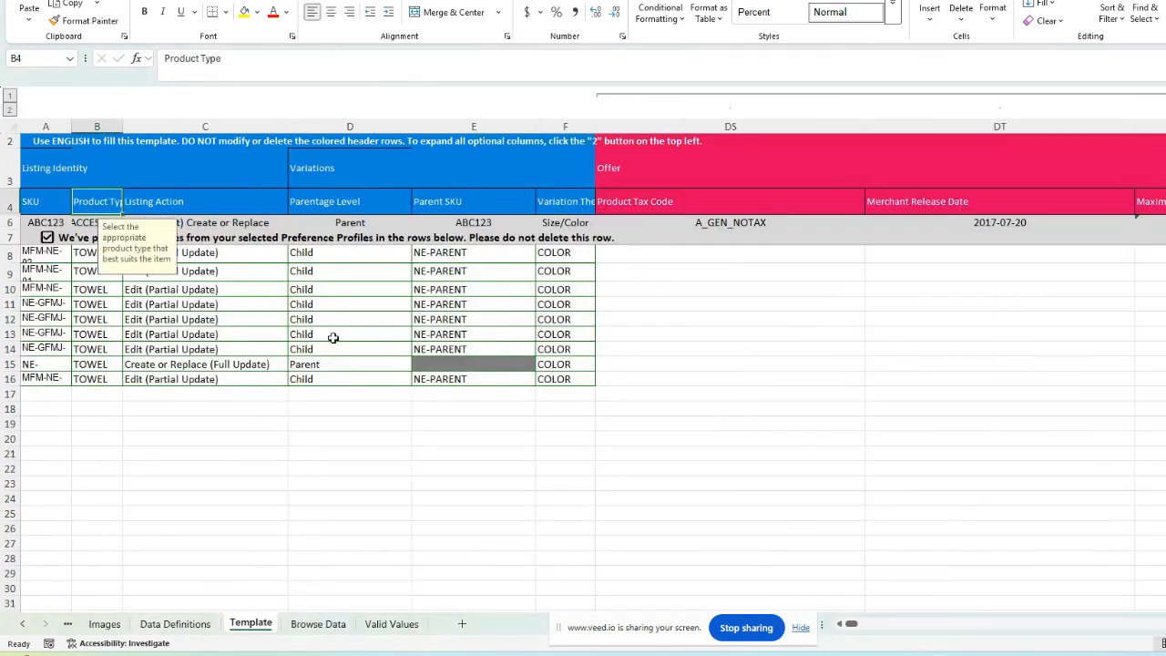
Step: Examine the Listing Action and Parentage Level headers and their entries in the first product row, row 8
left_click(228, 452)
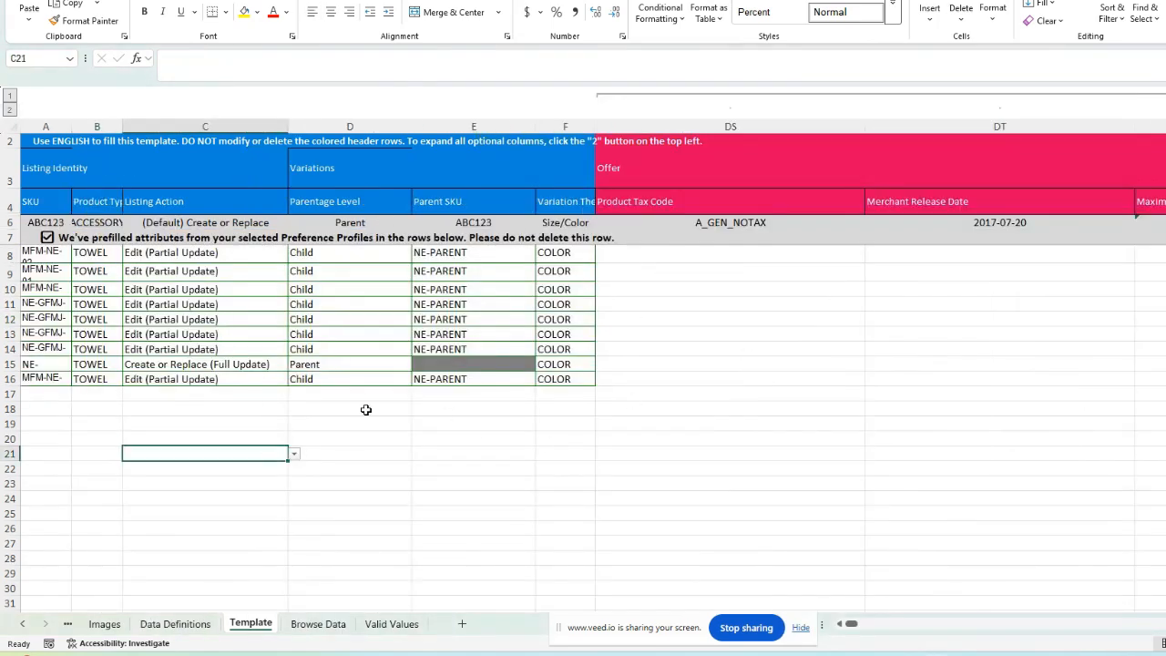
left_click(238, 203)
left_click(333, 202)
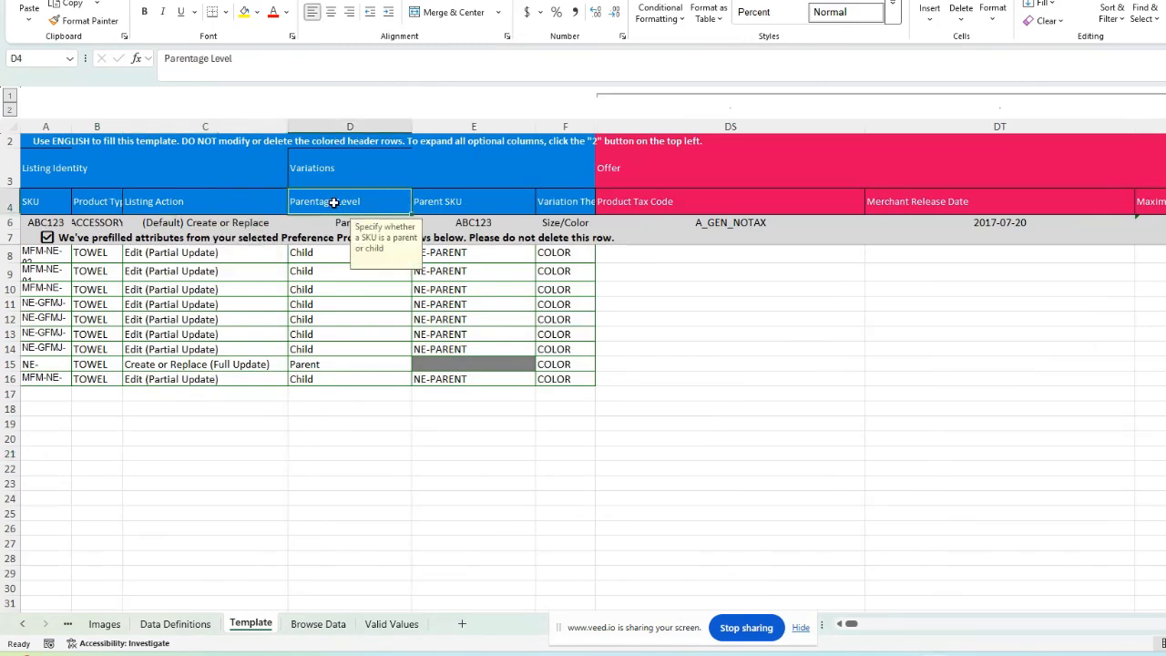
left_click(253, 259)
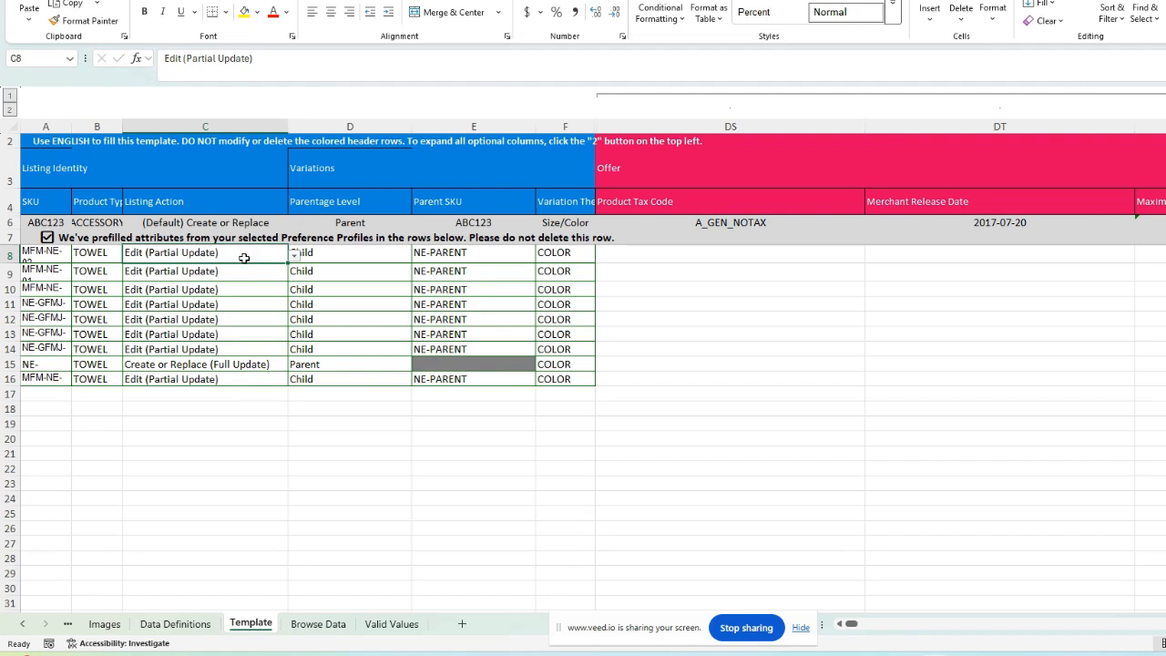
left_click(334, 256)
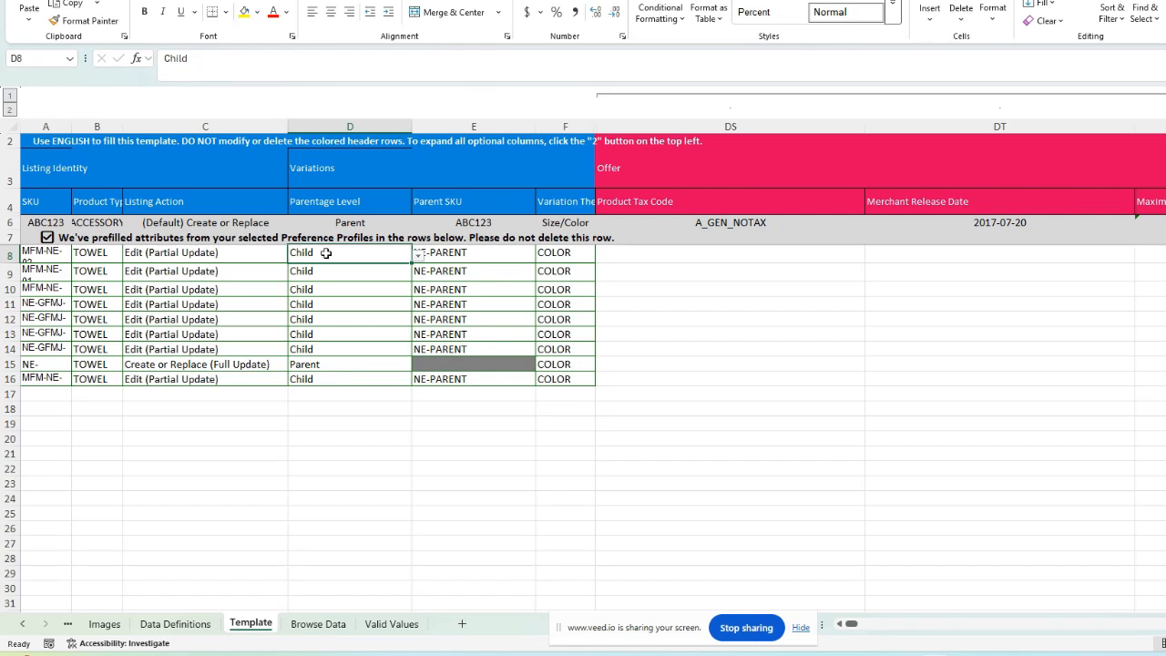
Step: Set the Listing Action of child SKU MFM-NE-02 in row 8 to Create or Replace (Full Update)
left_click(274, 253)
left_click(294, 256)
left_click(262, 270)
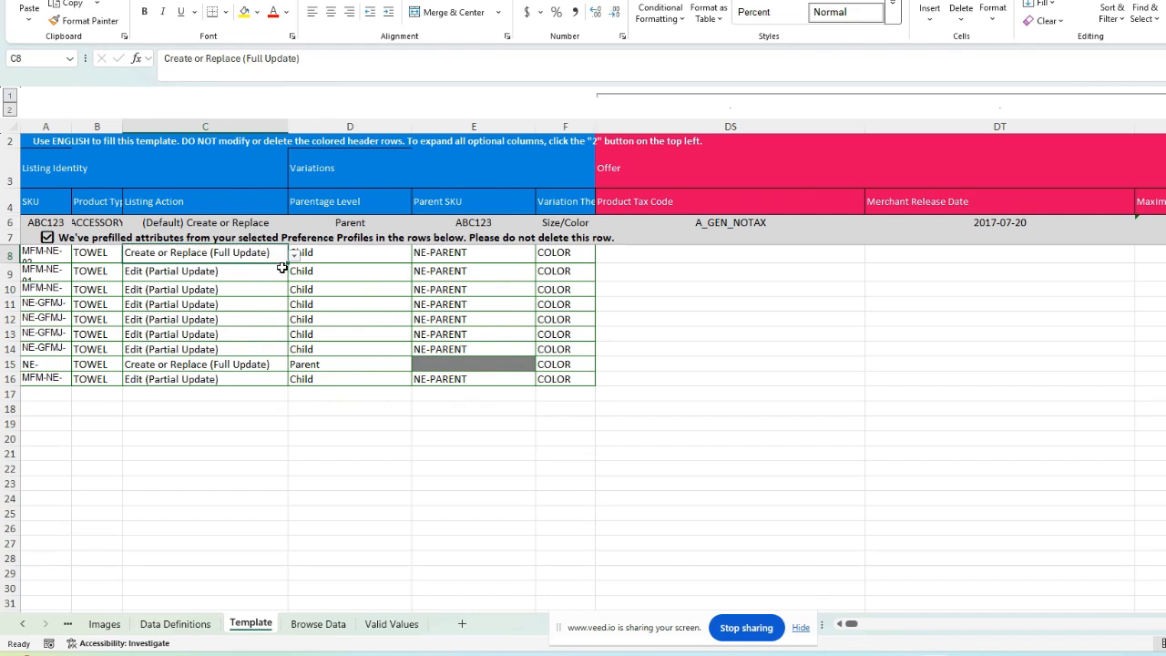
Step: Check the parent row's Listing Action and Parent SKU cells in row 15, choosing Parent as its Parentage Level
left_click(258, 366)
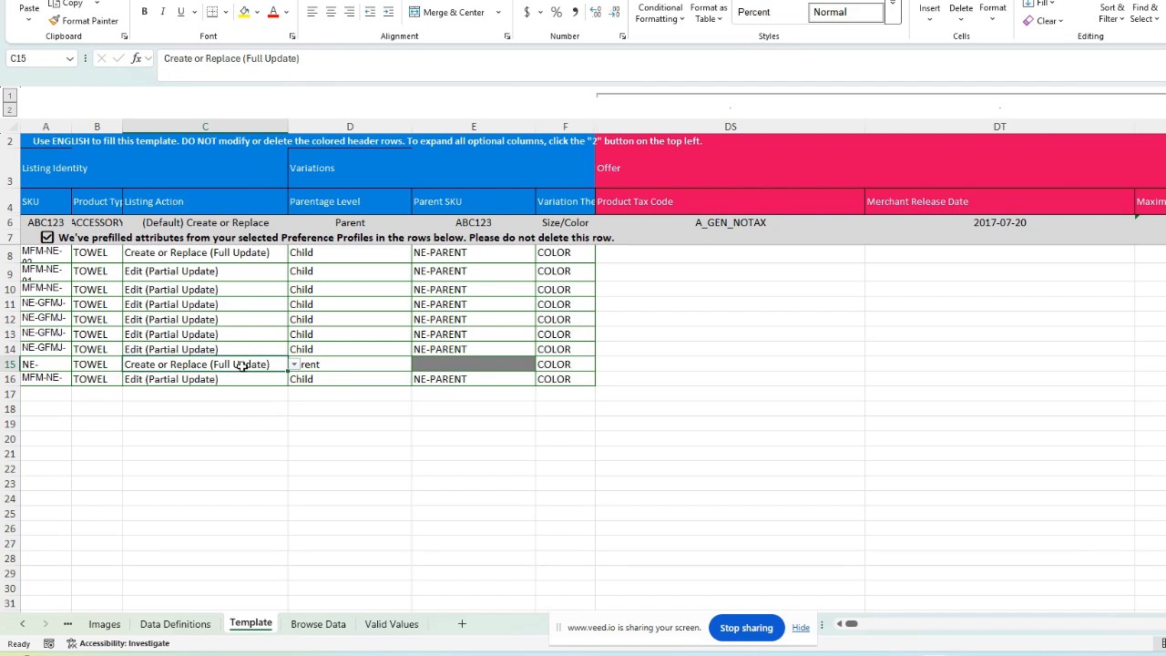
left_click(337, 362)
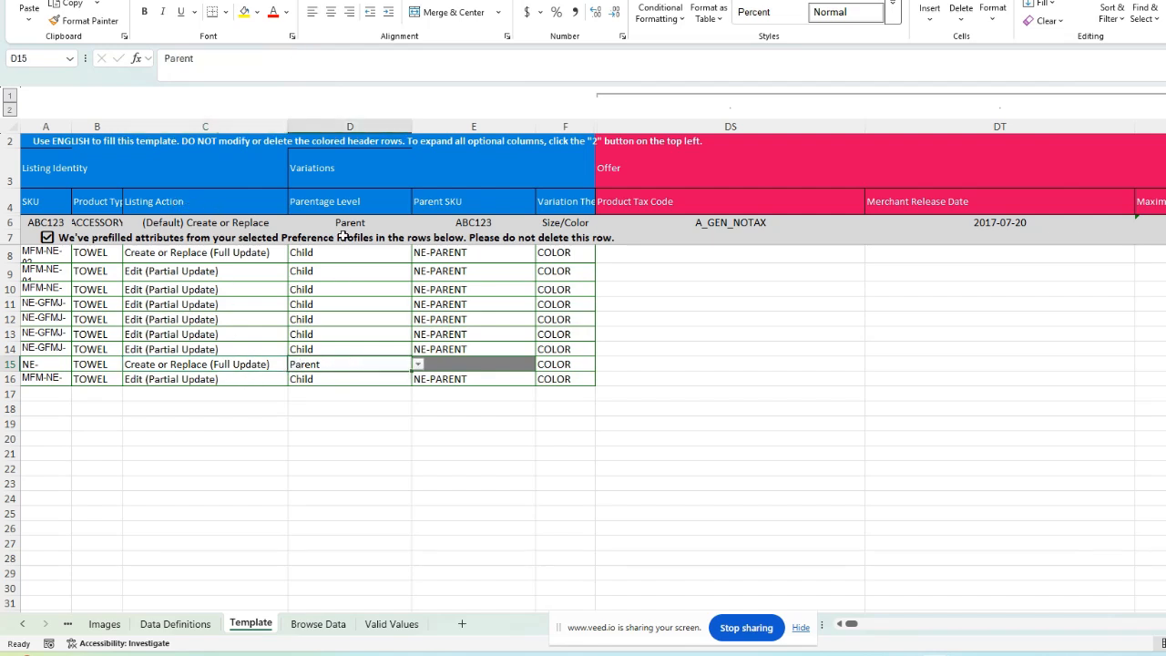
left_click(417, 365)
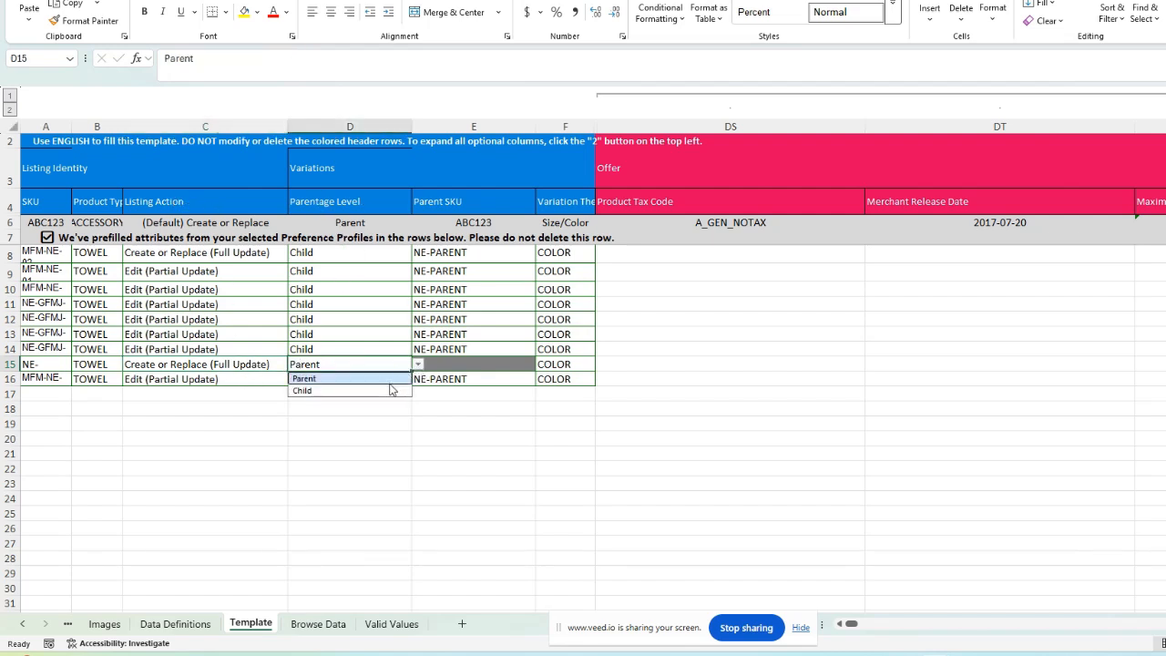
left_click(403, 378)
left_click(454, 364)
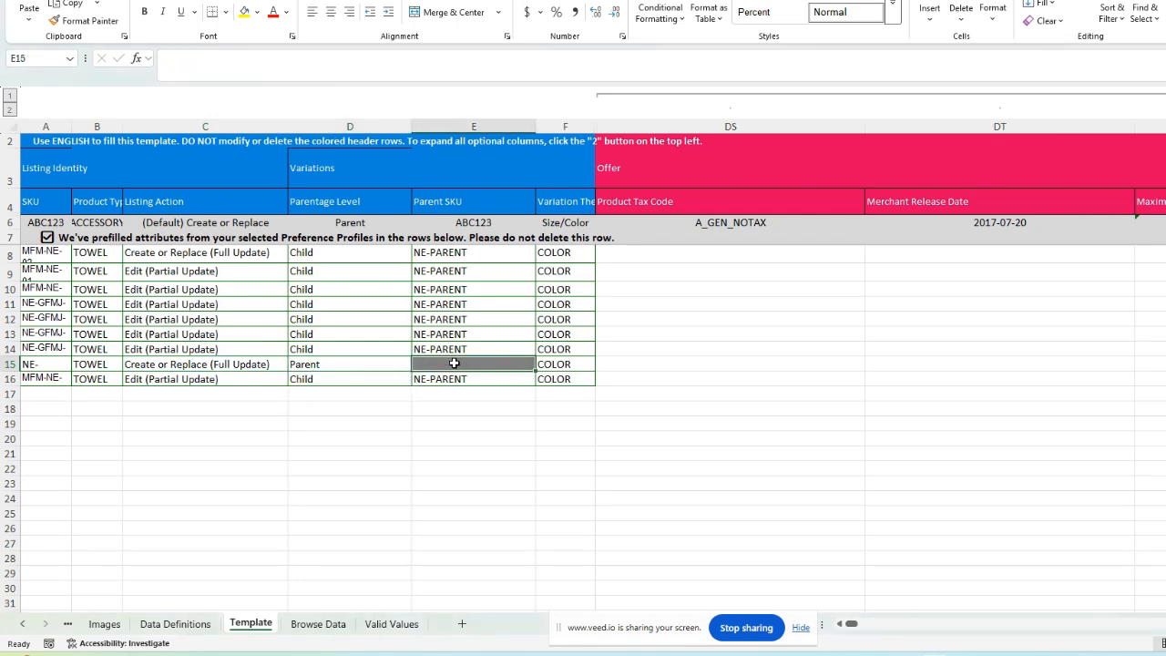
Step: Fit the SKU column to its contents and change the parent row's SKU in A15 to 12137
left_click(301, 368)
left_click(65, 364)
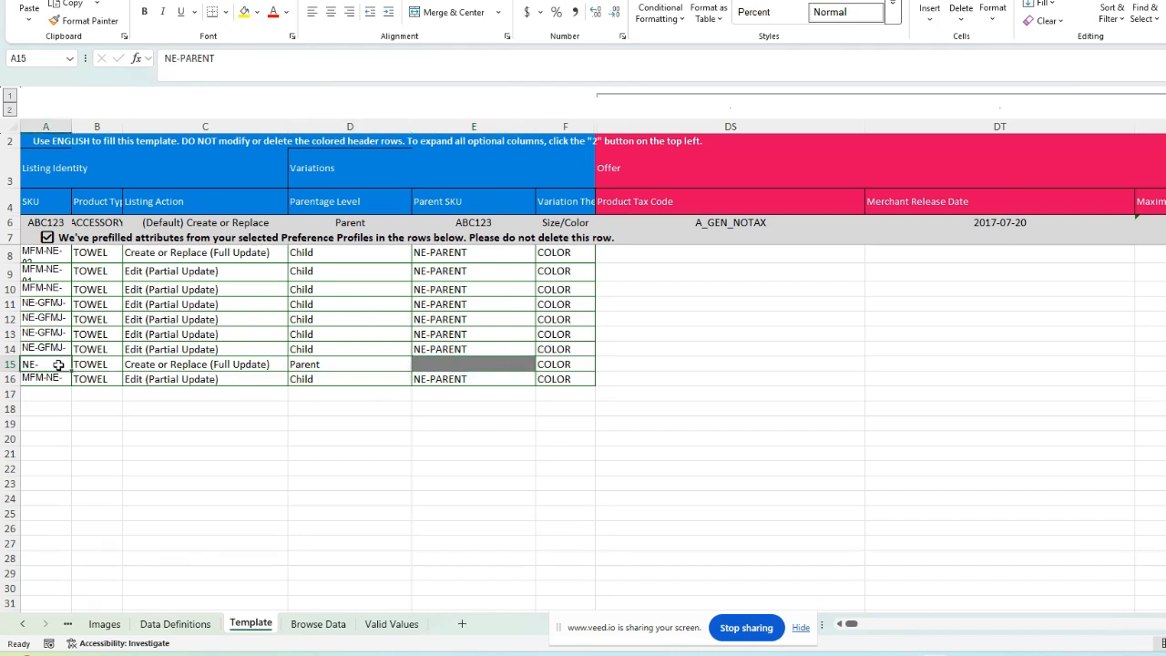
double_click(71, 126)
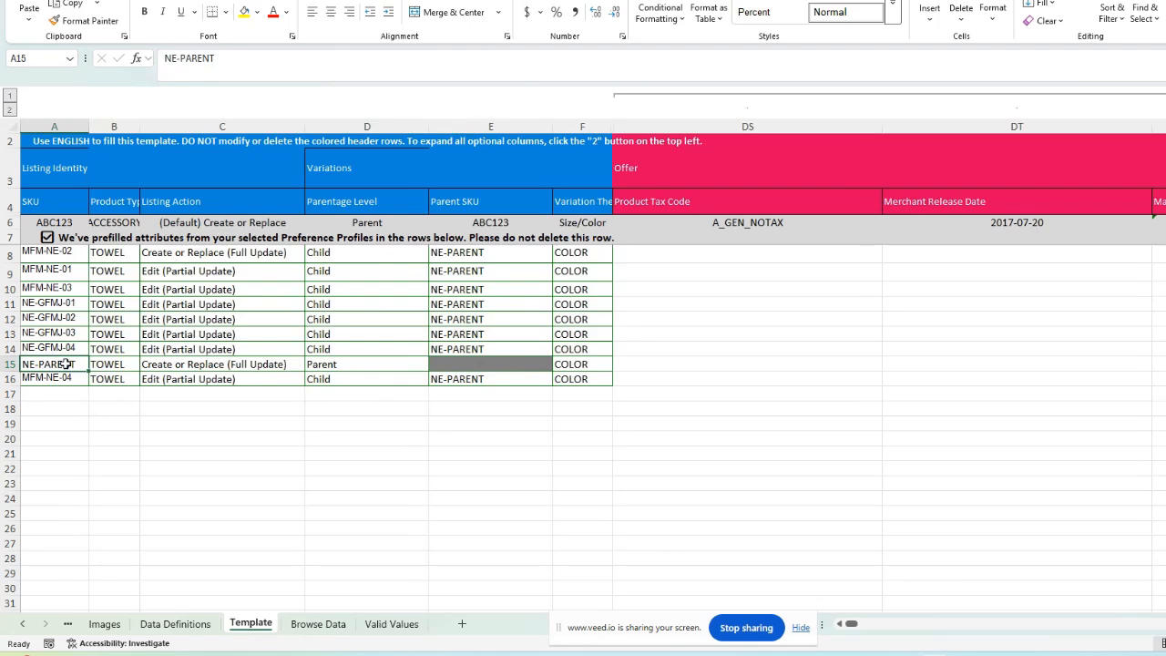
type("12137")
left_click(194, 502)
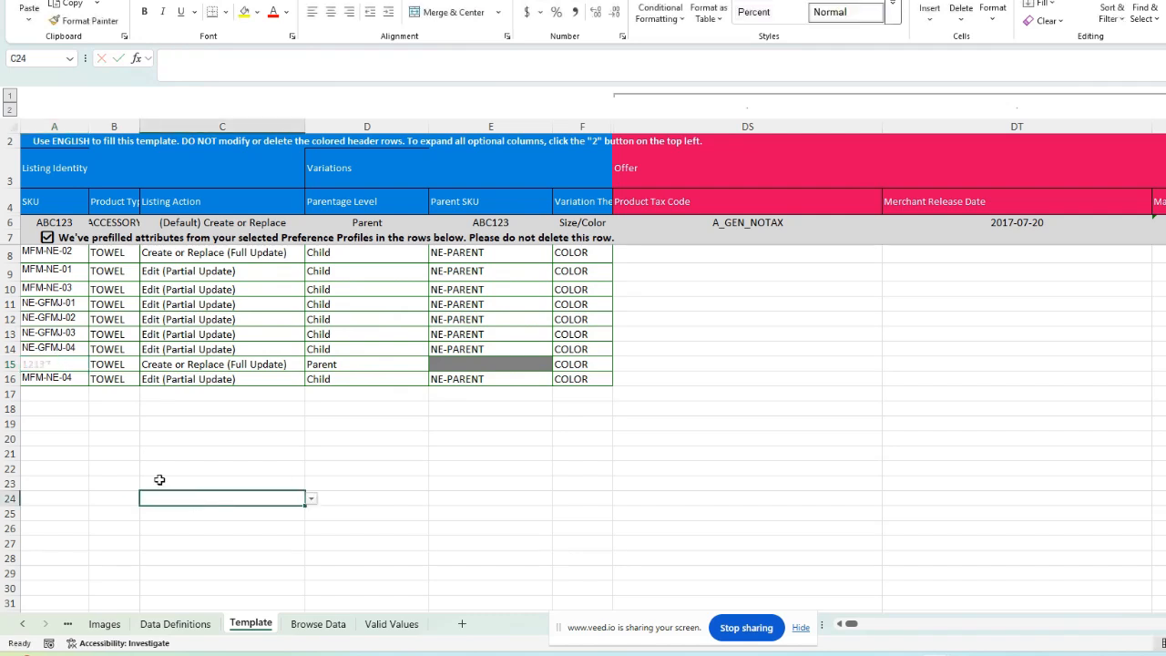
Step: Copy the SKU 12137 from A15 into the Parent SKU cell of child MFM-NE-02, E8
left_click(40, 364)
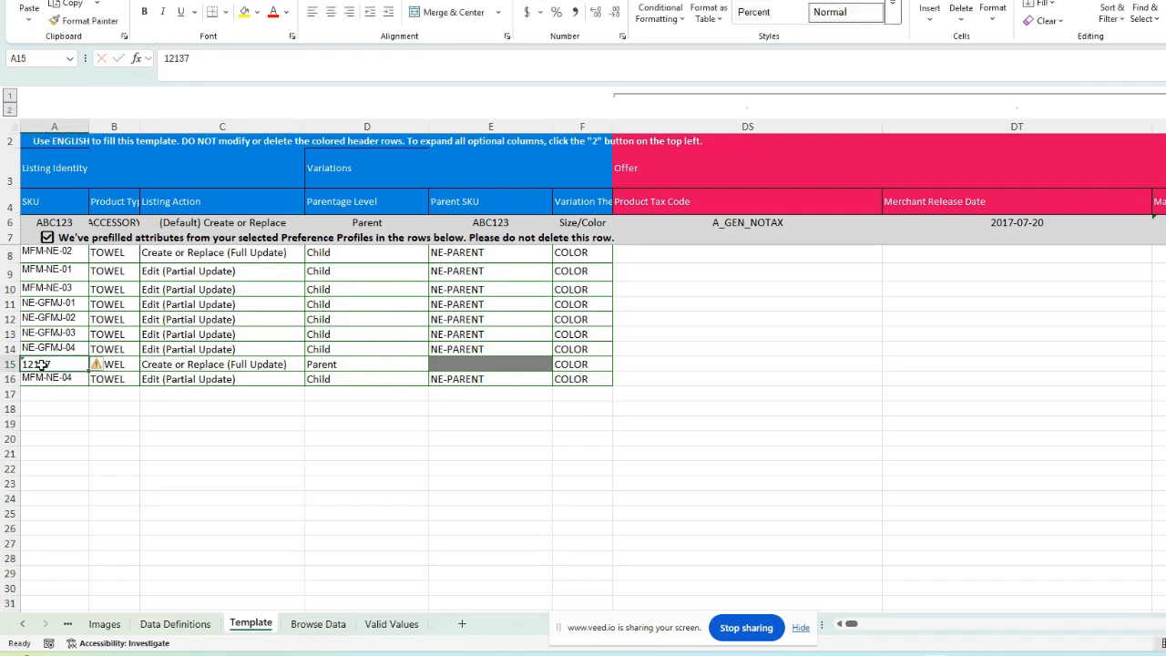
key("ctrl+c")
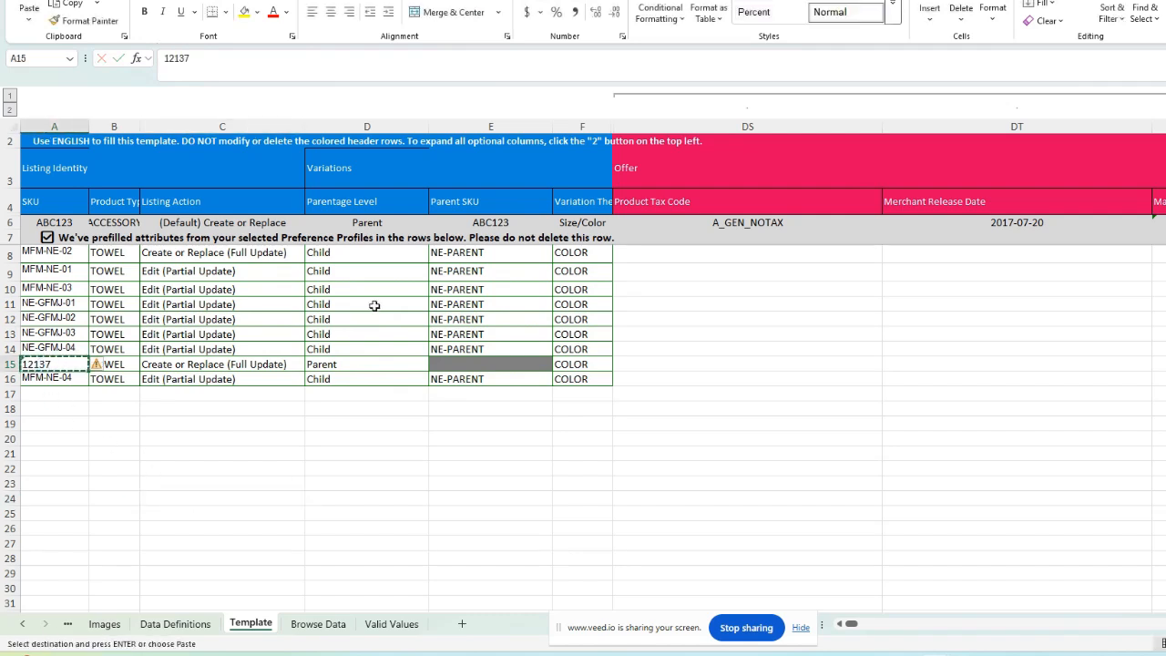
left_click(404, 256)
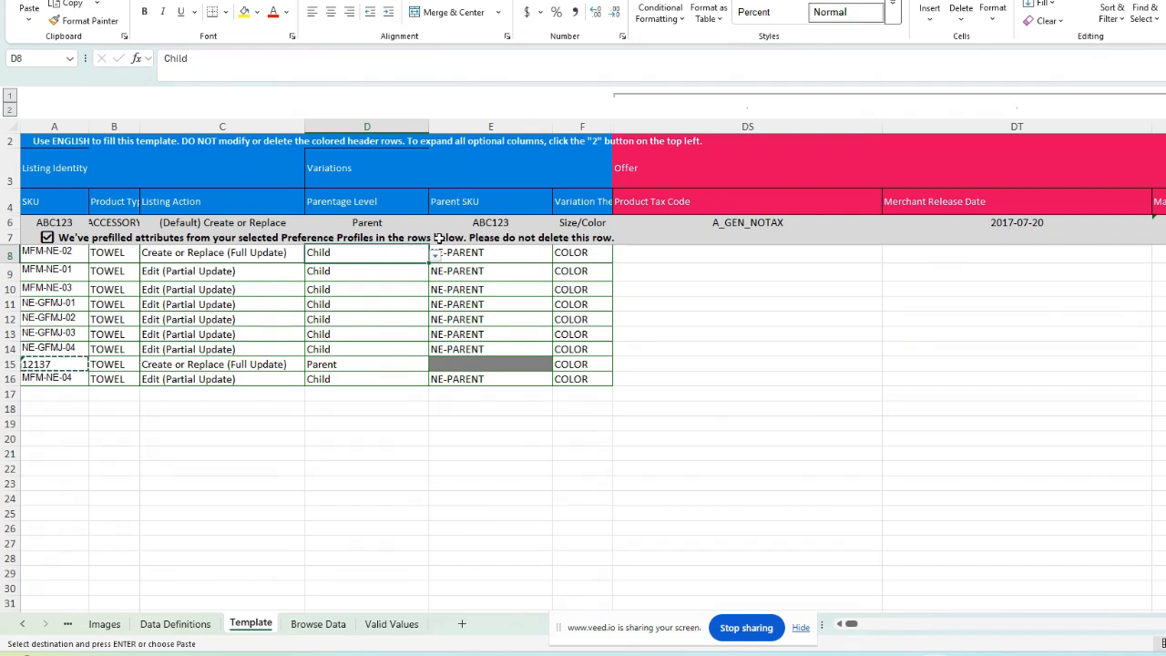
left_click(480, 259)
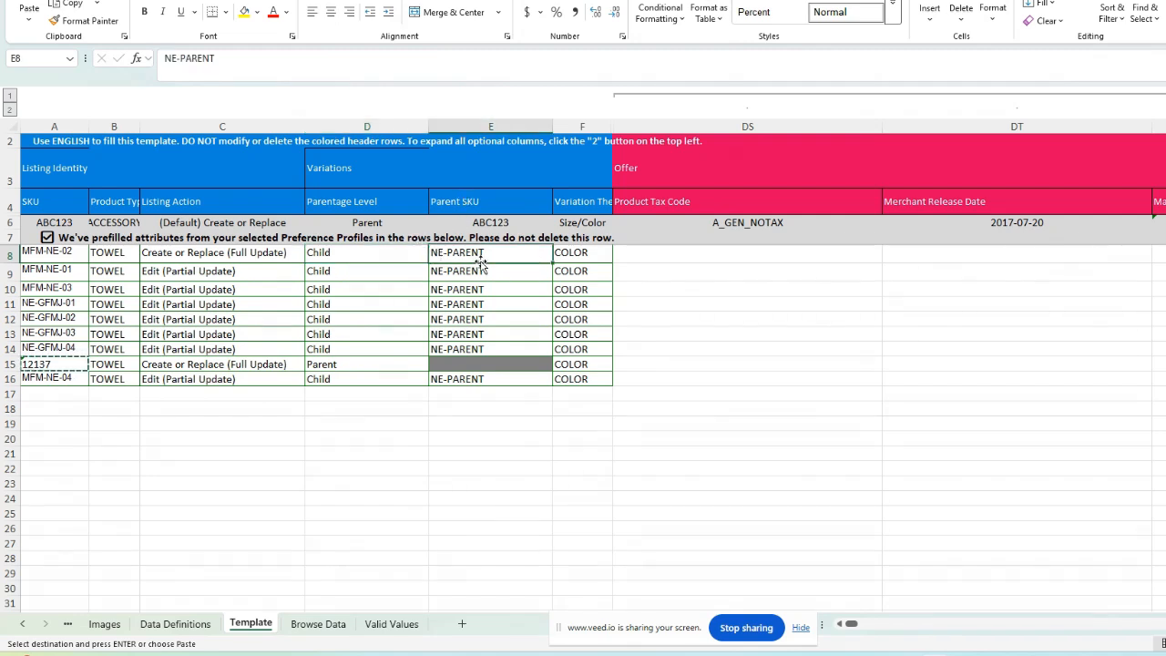
key("ctrl+v")
left_click(513, 447)
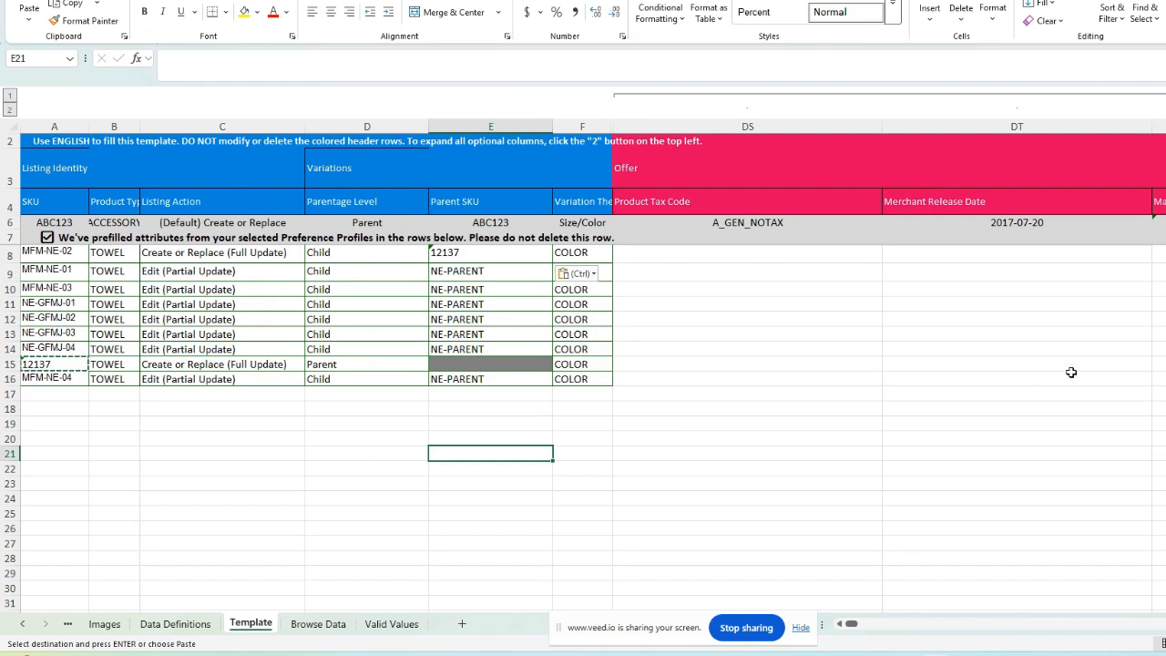
Step: Switch to Seller Central in Chrome and reopen the Add Products page from the Catalog options
mouse_move(904, 653)
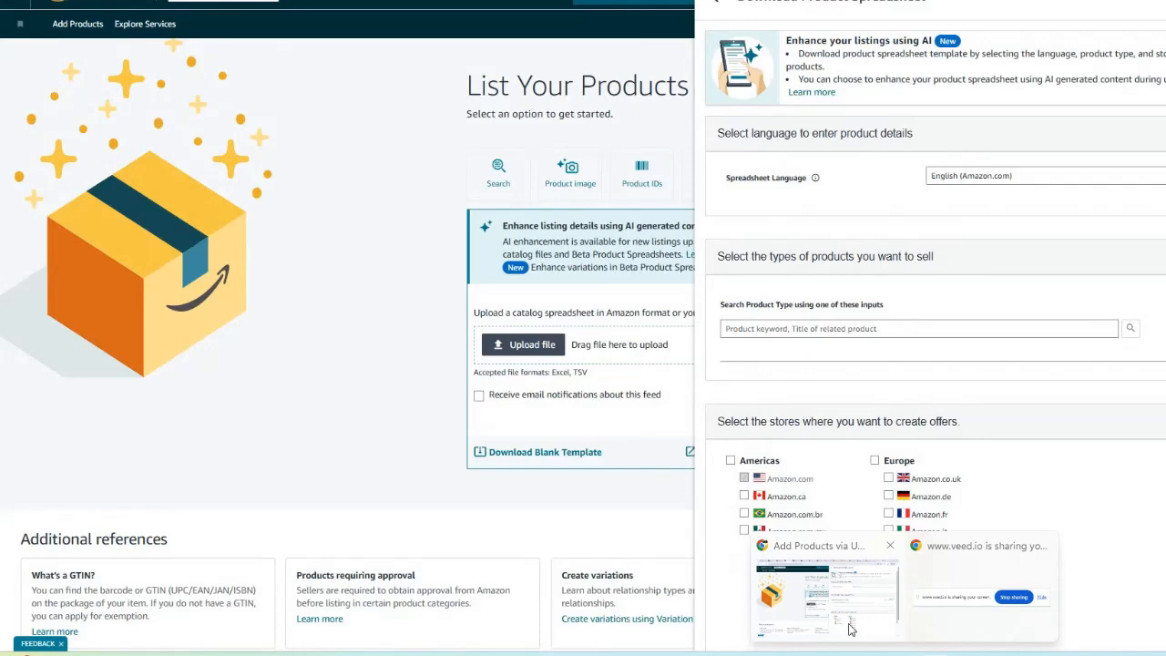
left_click(802, 591)
left_click(21, 24)
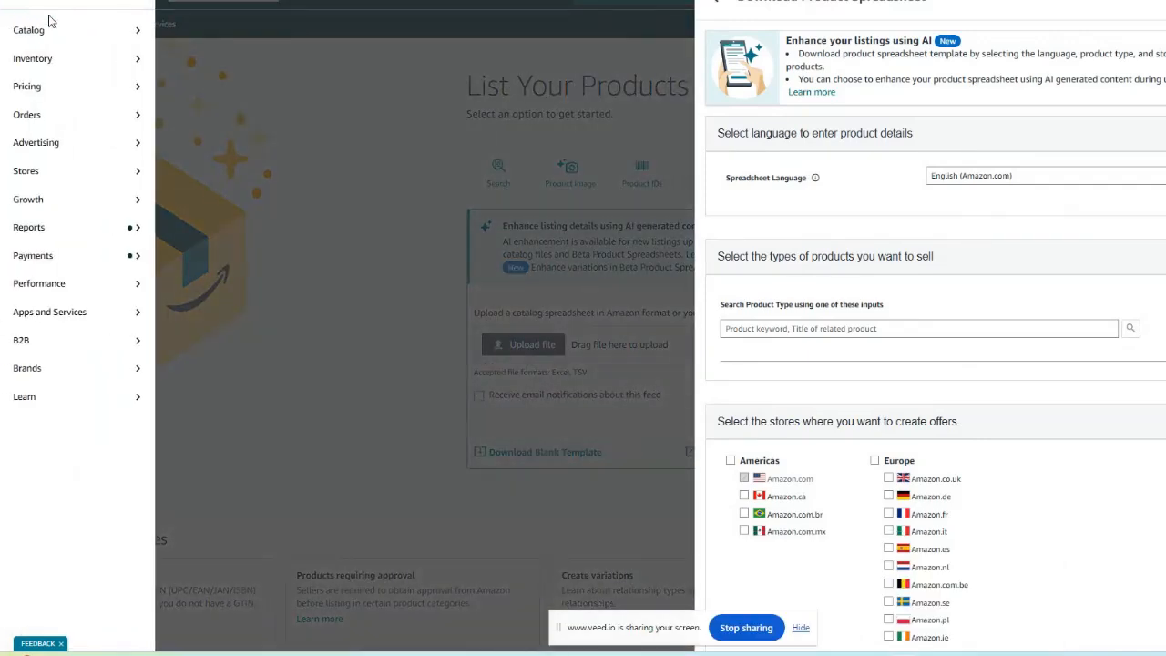
mouse_move(80, 33)
left_click(245, 60)
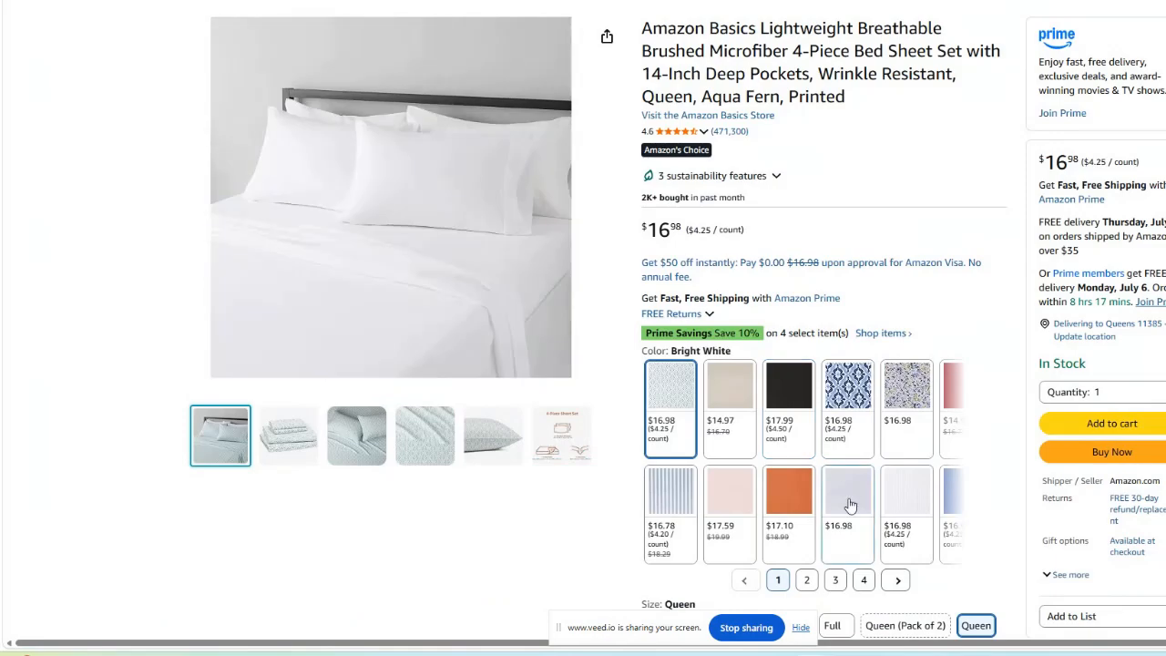
Step: View the color variations on the Amazon Basics bed sheet product page and return to Seller Central's Add Products page
mouse_move(905, 653)
left_click(849, 587)
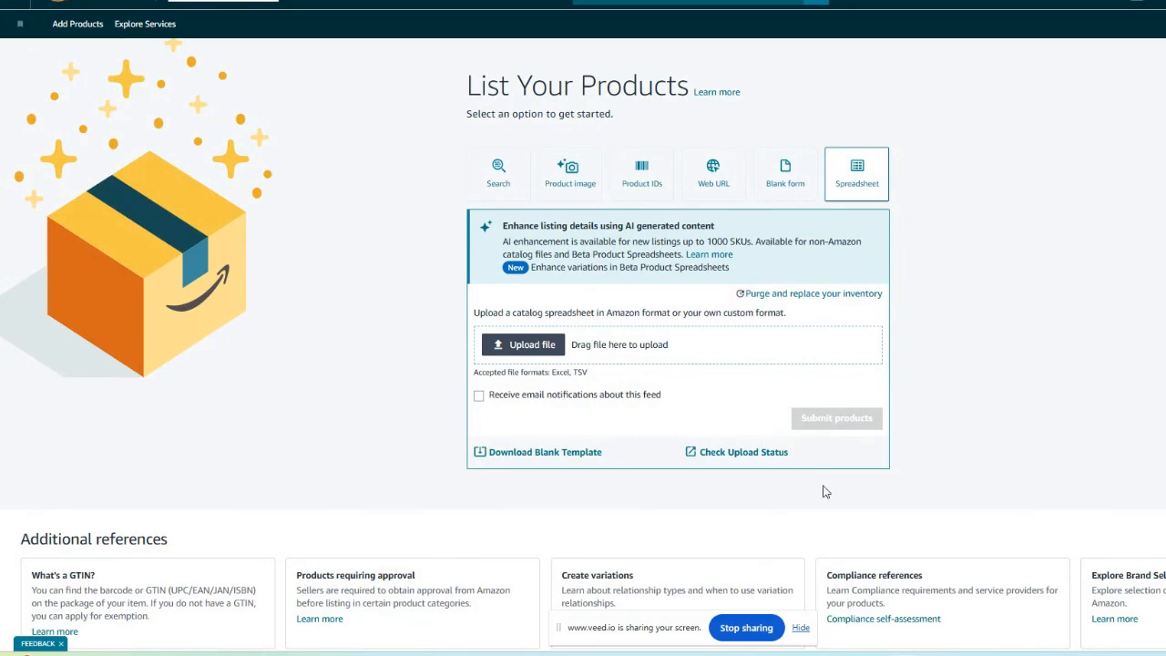
mouse_move(905, 653)
left_click(802, 592)
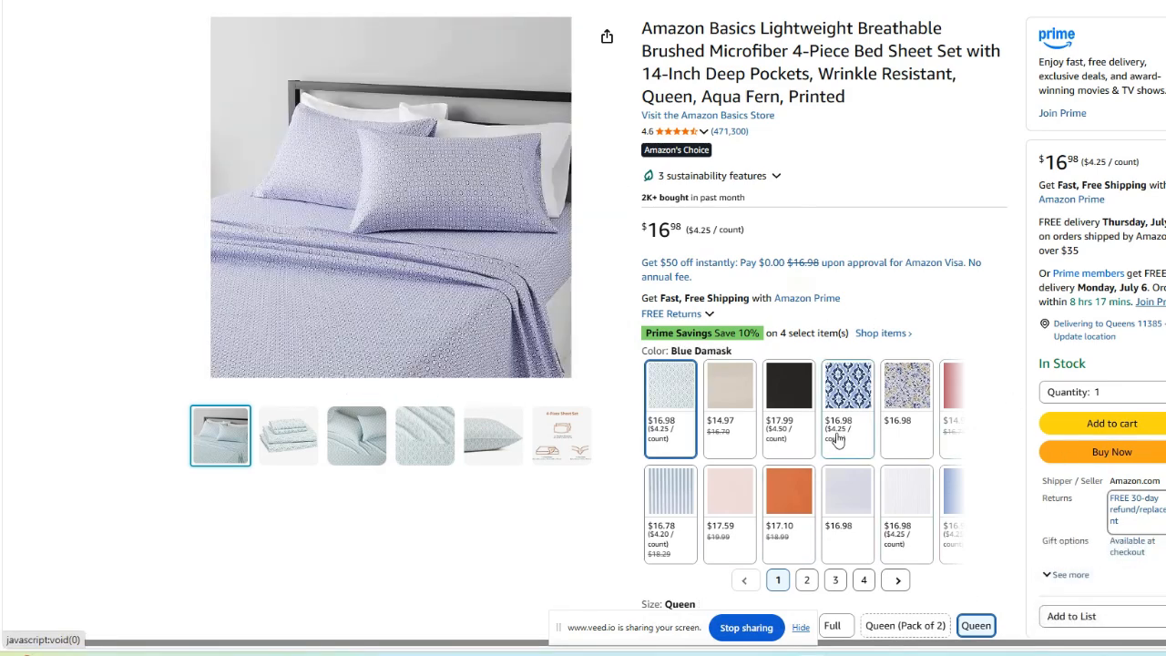
mouse_move(909, 652)
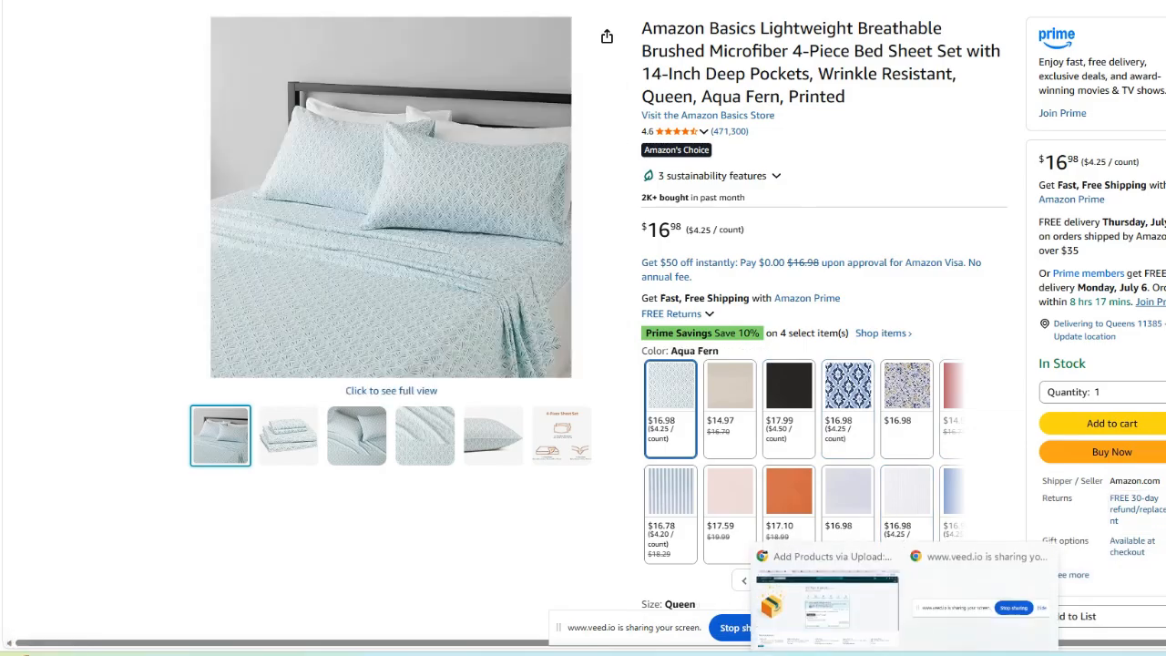
left_click(828, 621)
Step: Open the Variation Wizard from the Add Products page and choose to add to or update an existing variation family
left_click(19, 24)
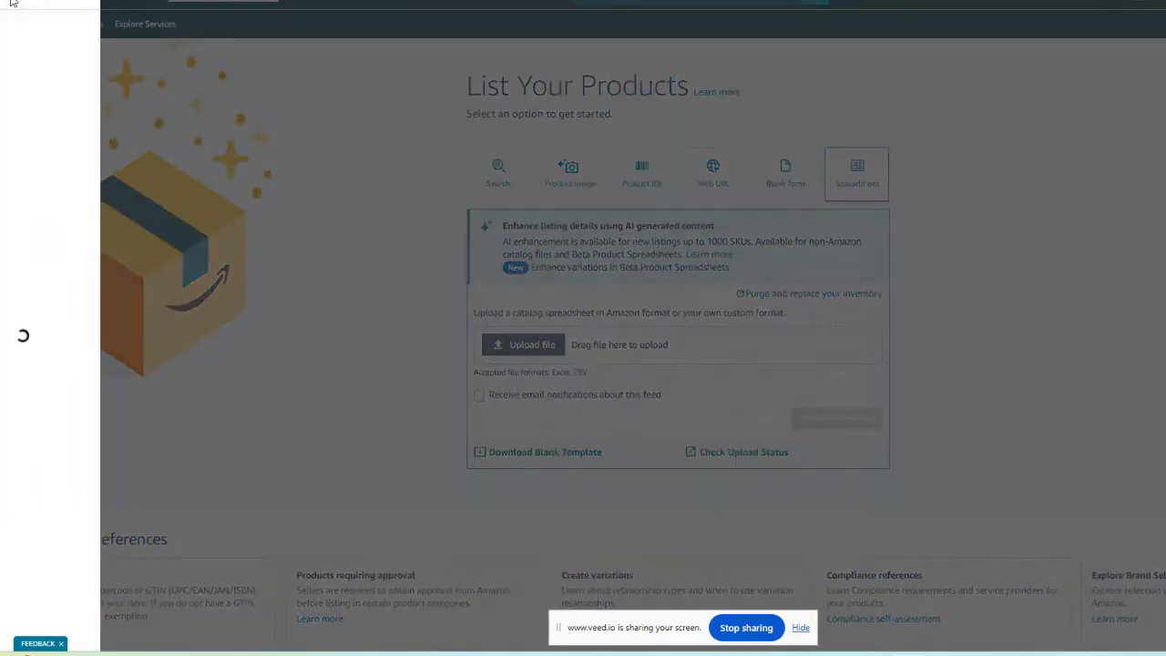
left_click(19, 23)
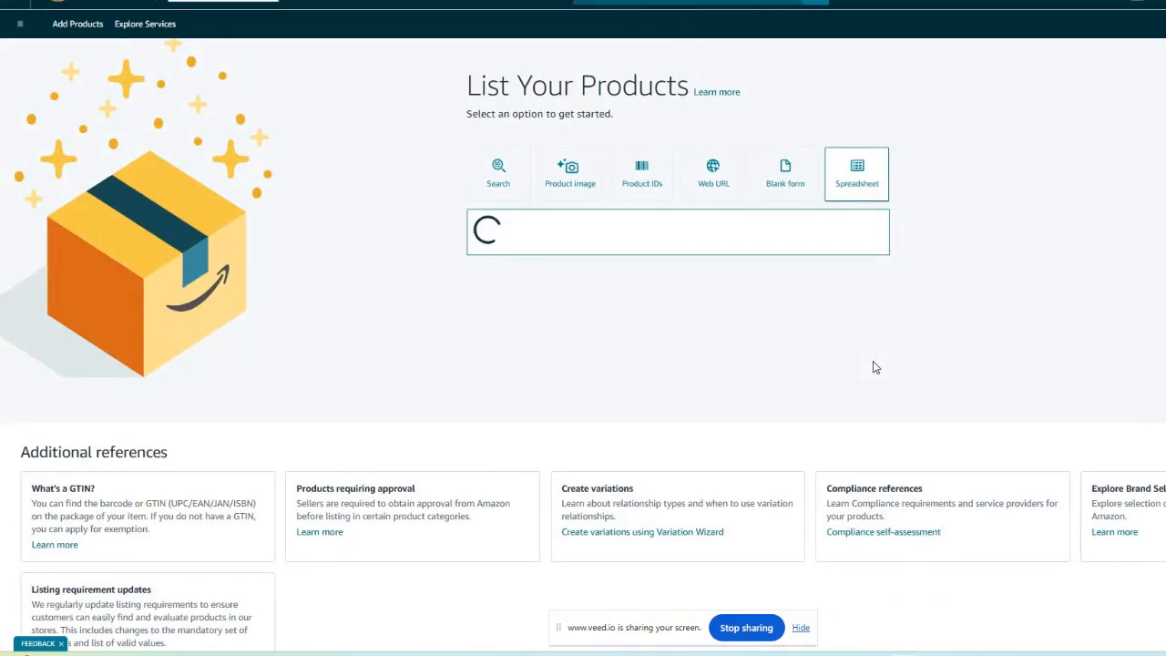
scroll(865, 378, "down", 2)
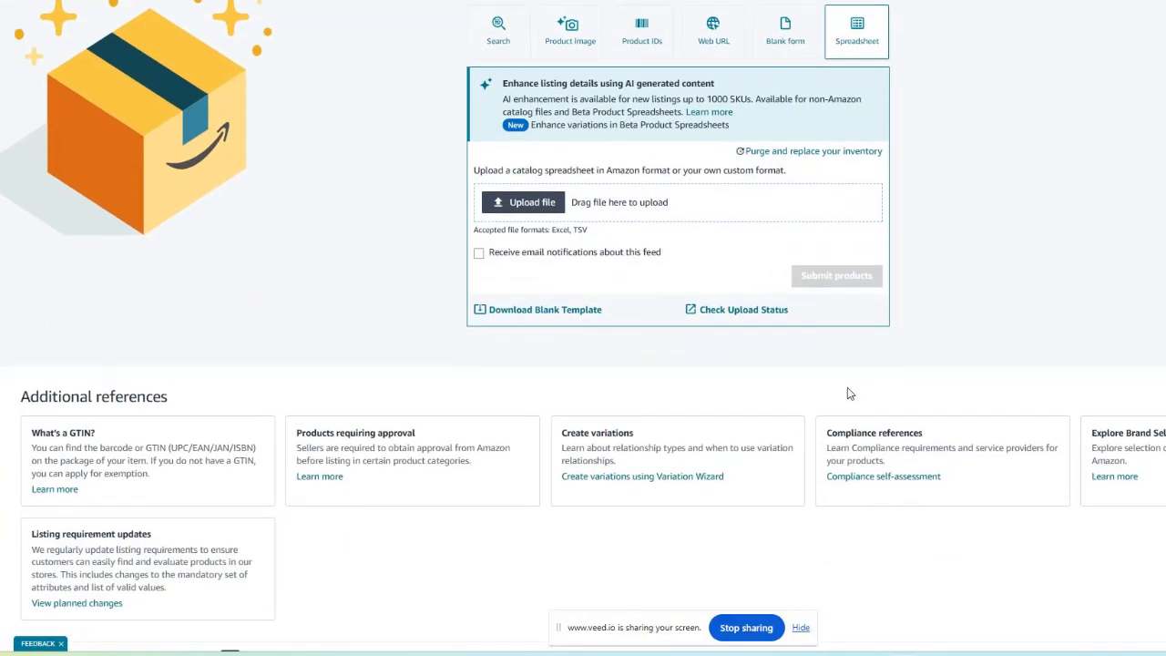
left_click(651, 477)
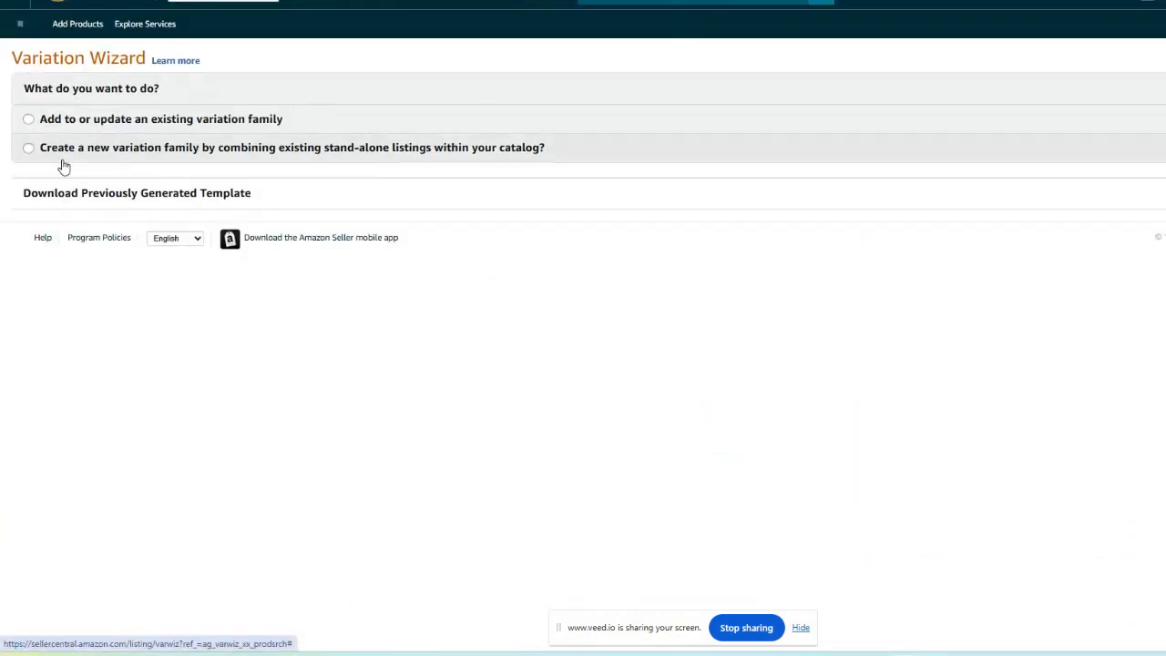
left_click(29, 120)
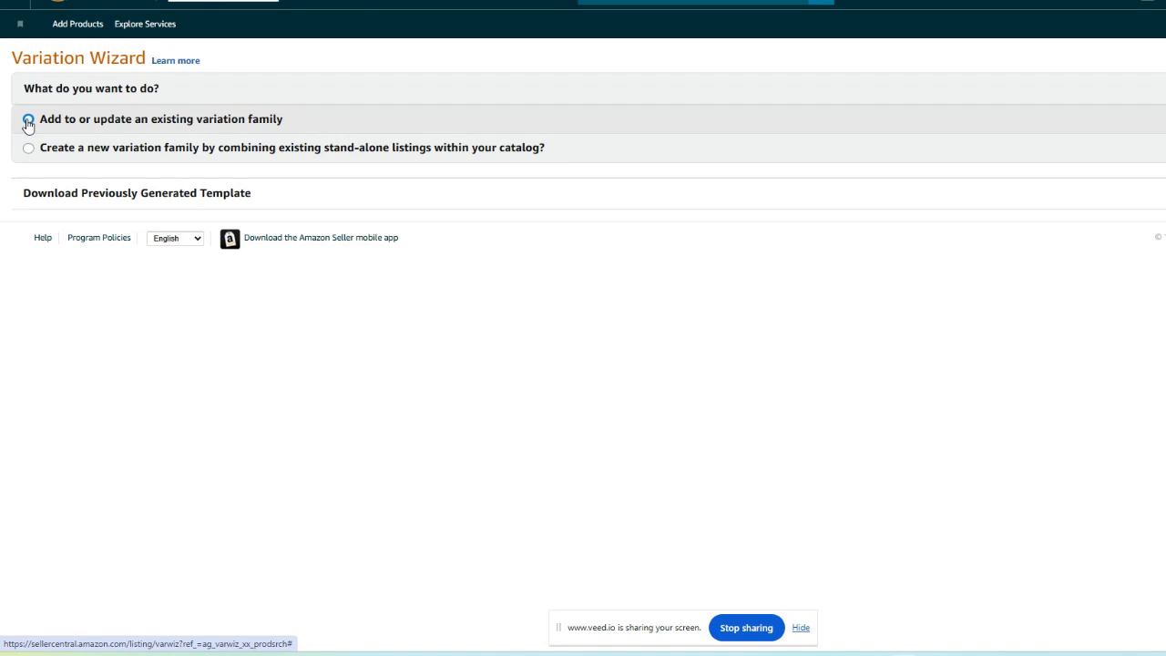
Step: Open the ASIN search field's suggestions for the existing variation family and dismiss them without choosing an ASIN
left_click(106, 157)
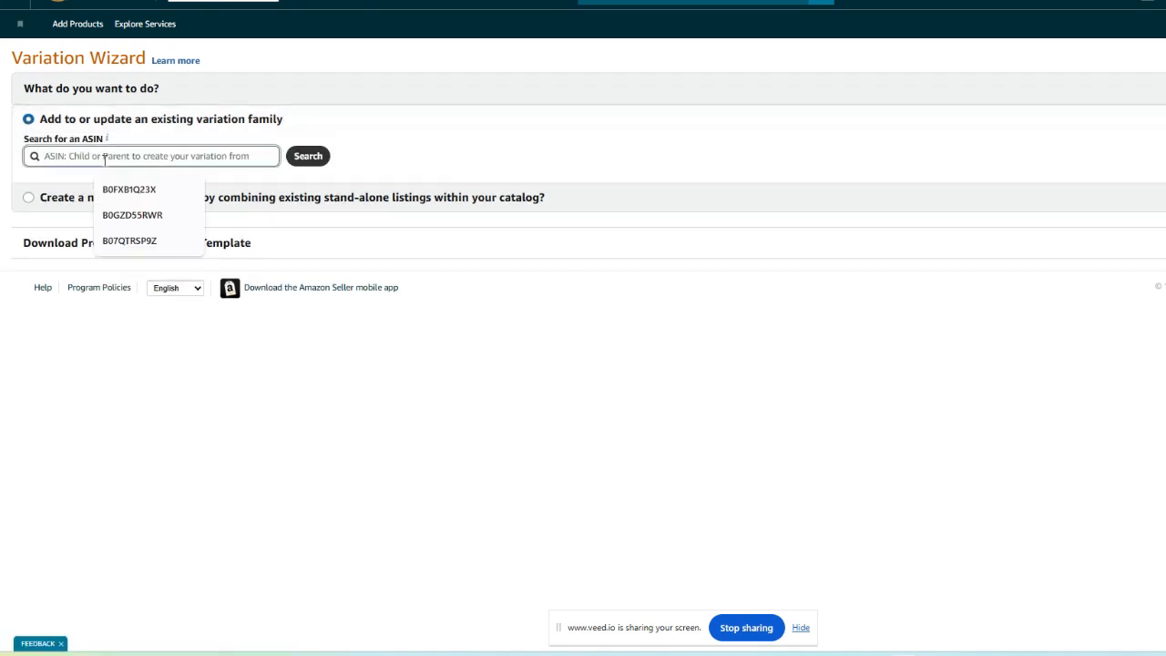
left_click(329, 346)
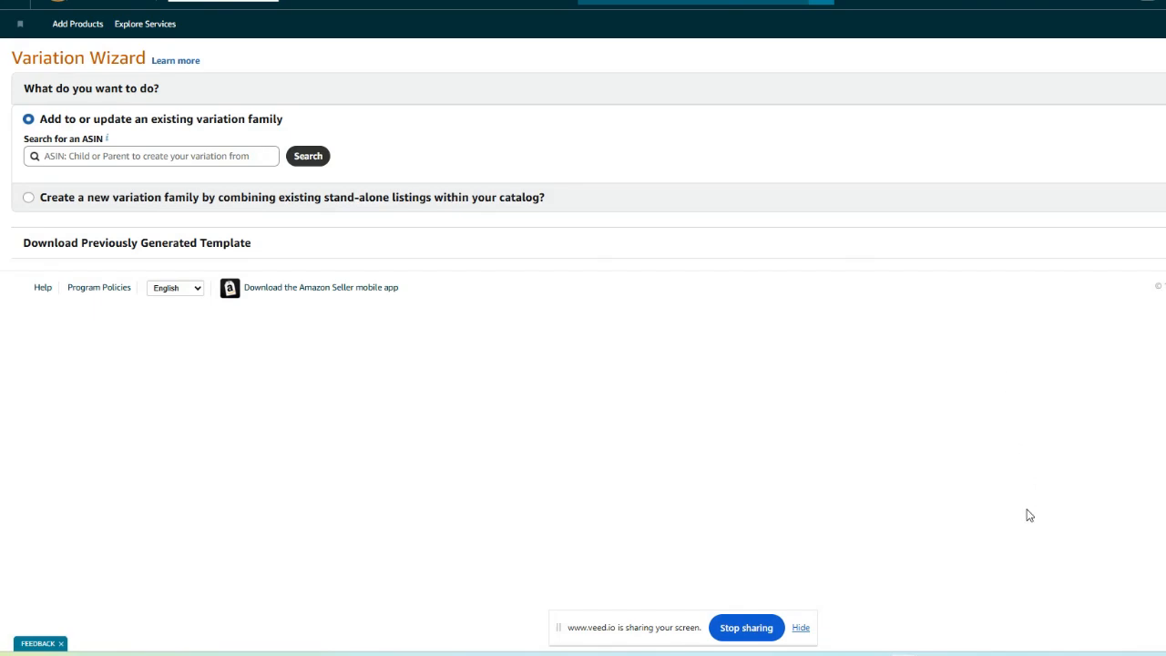
Step: Switch to the TOWEL.xlsm template in Excel and review the parent and child variation rows
left_click(911, 595)
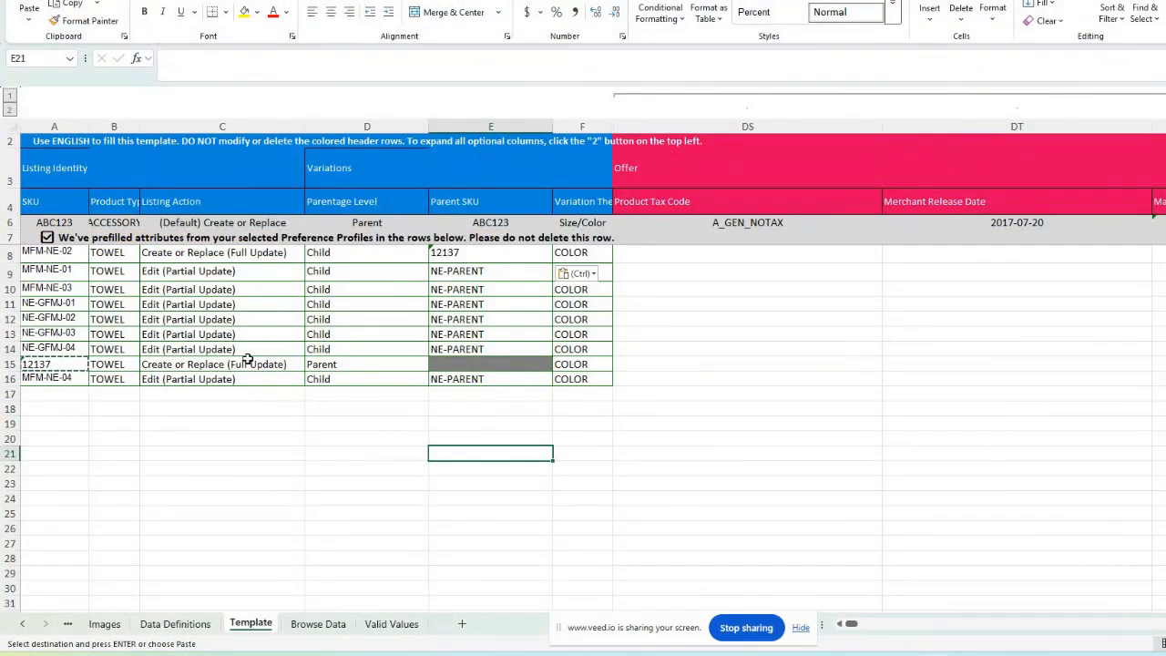
left_click(255, 437)
key("Up")
key("Up")
key("Up")
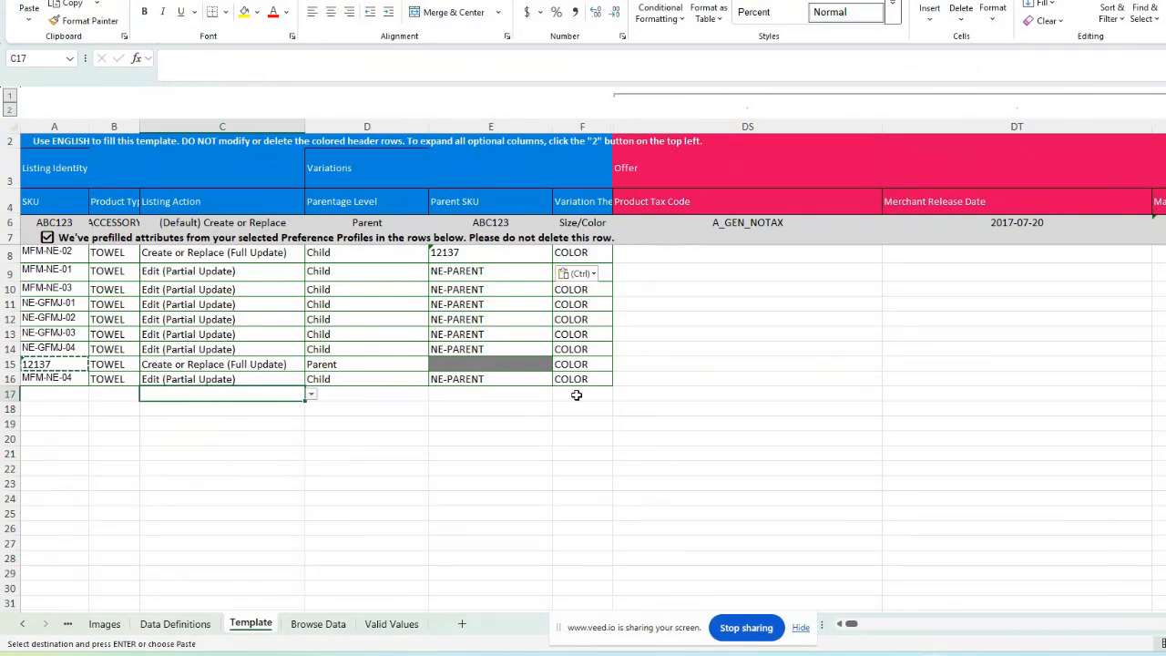
Step: Switch back to Seller Central in Chrome and return from the Variation Wizard to the spreadsheet upload page
left_click(901, 654)
left_click(870, 615)
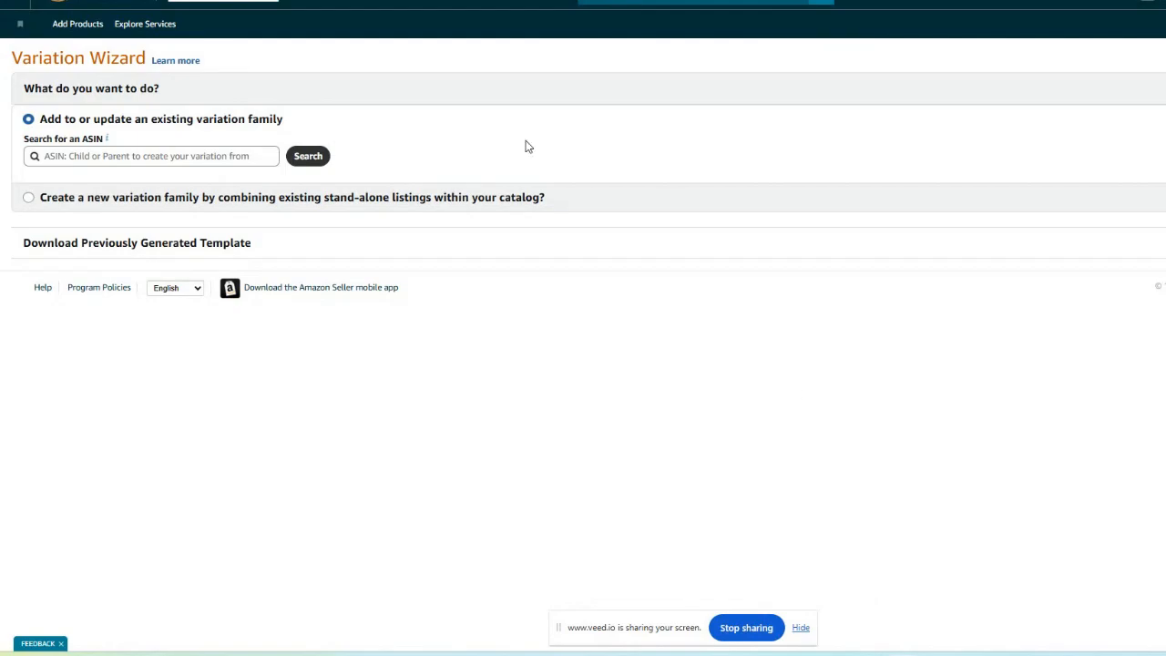
left_click(4, 11)
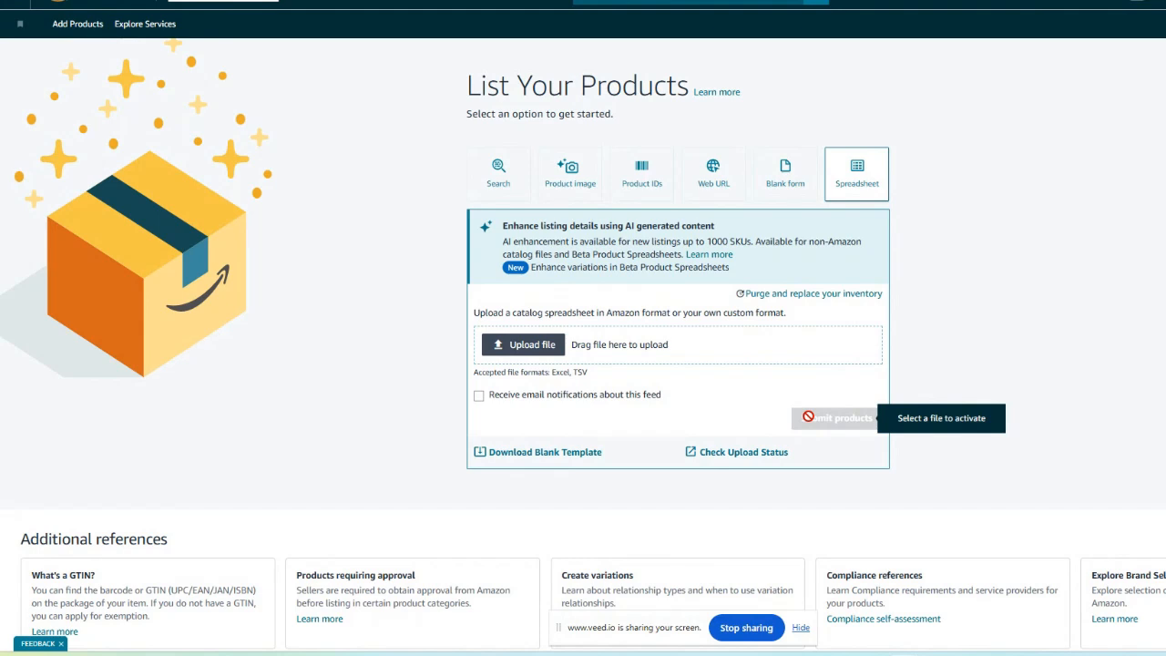
Step: Check the TOWEL.xlsm template in Excel again and switch to the Amazon Basics bed sheet product page in Chrome
mouse_move(955, 648)
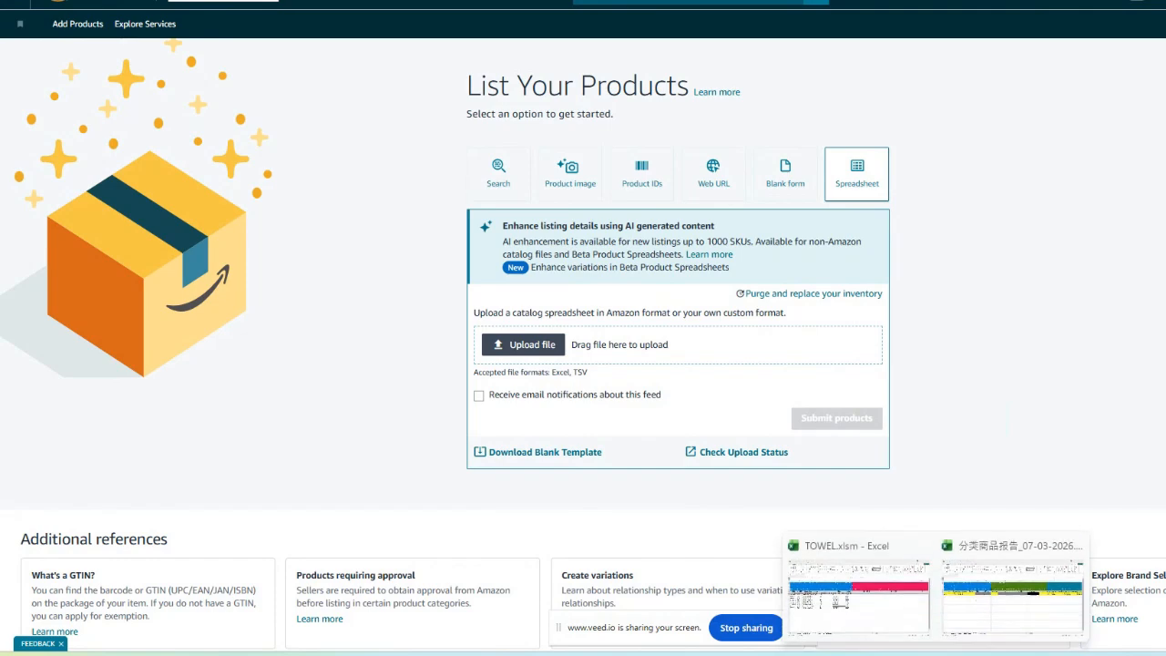
left_click(896, 615)
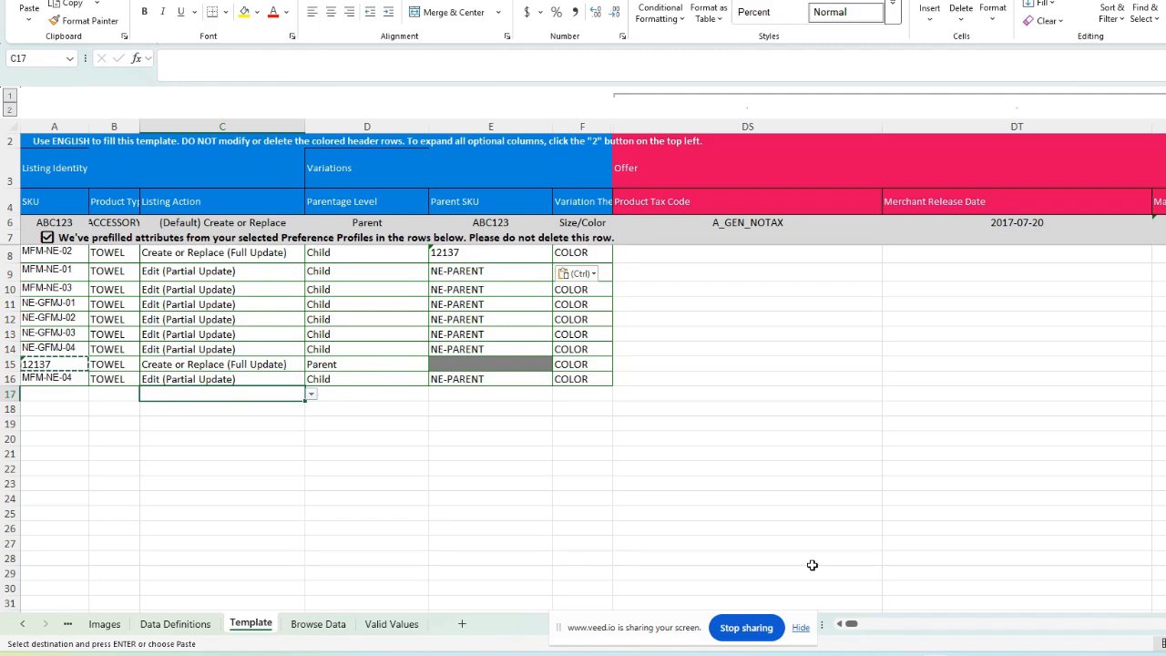
mouse_move(814, 651)
left_click(812, 603)
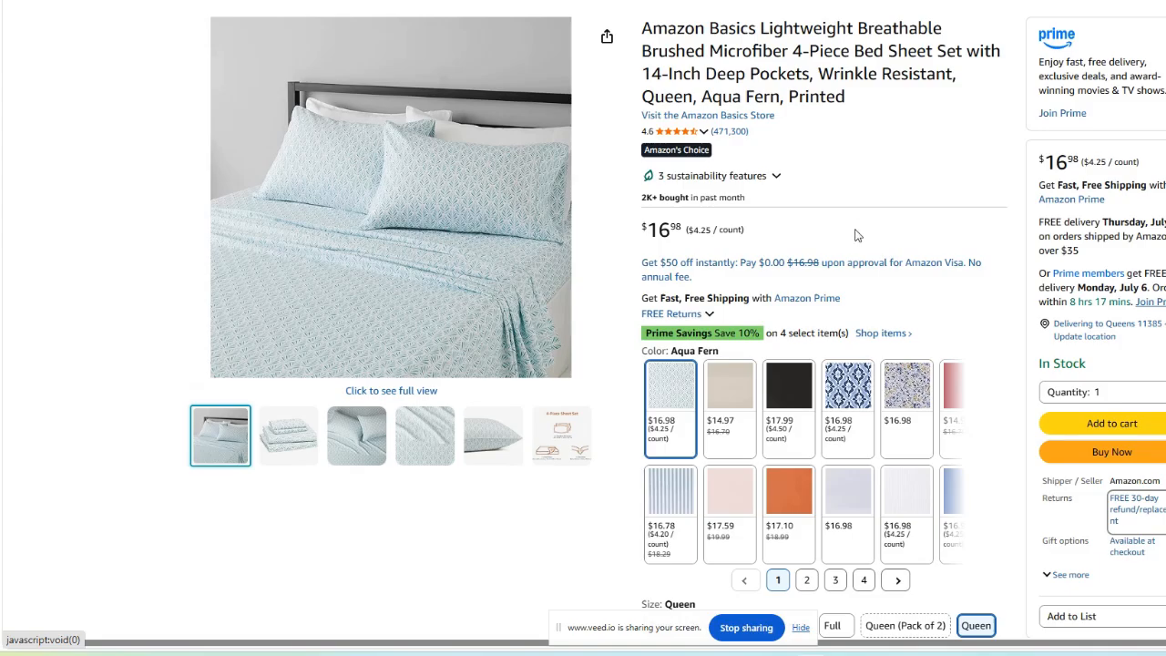
mouse_move(863, 648)
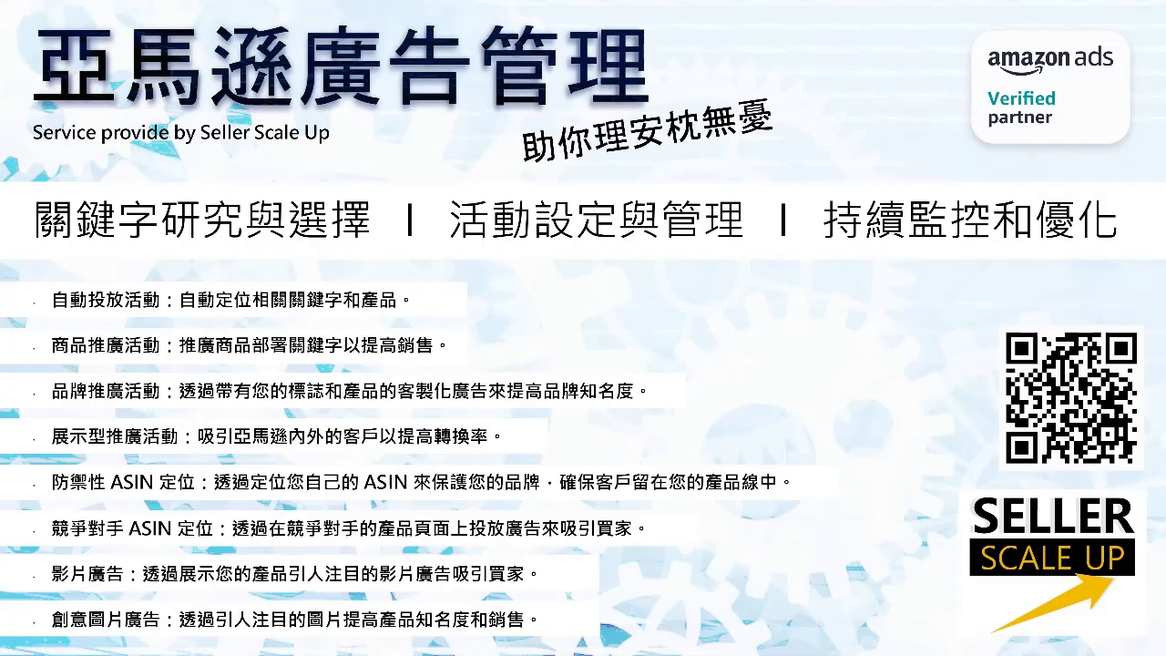